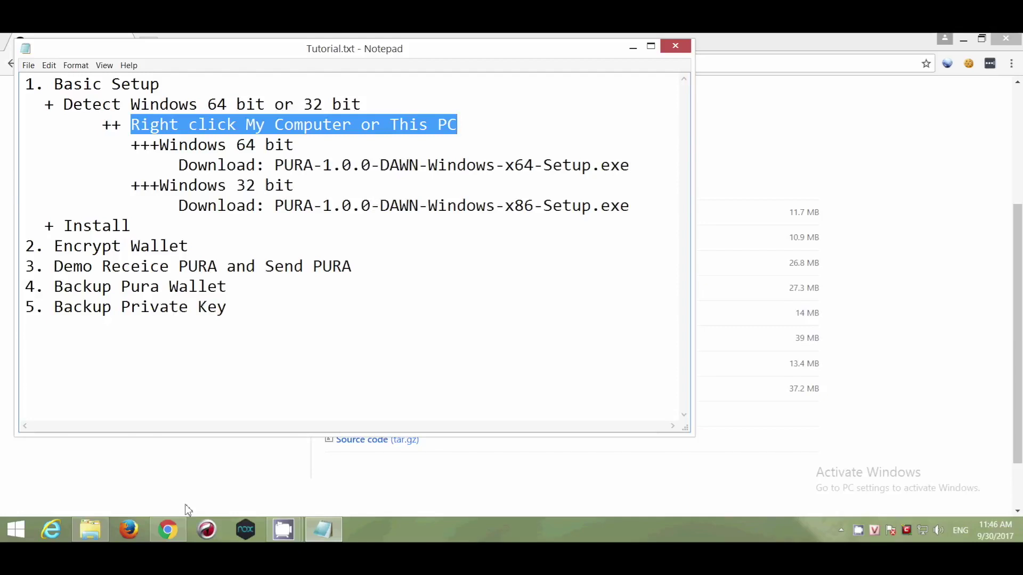
left_click(96, 526)
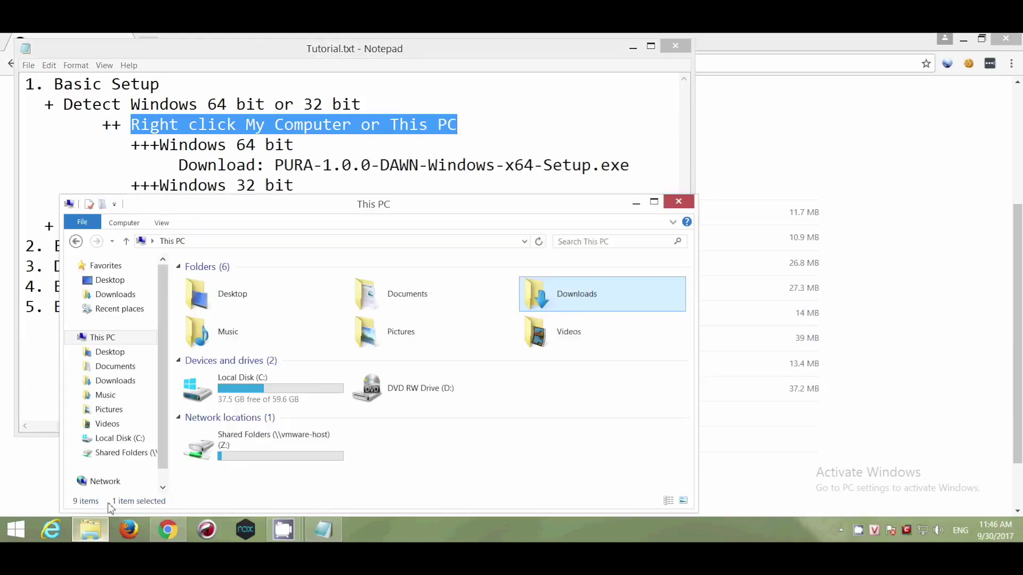
right_click(112, 339)
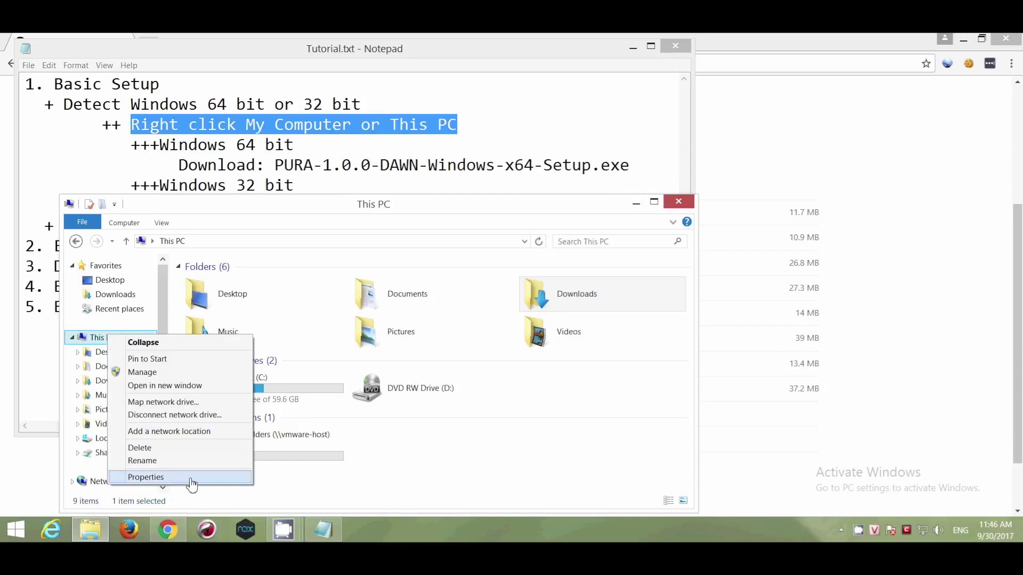
left_click(179, 478)
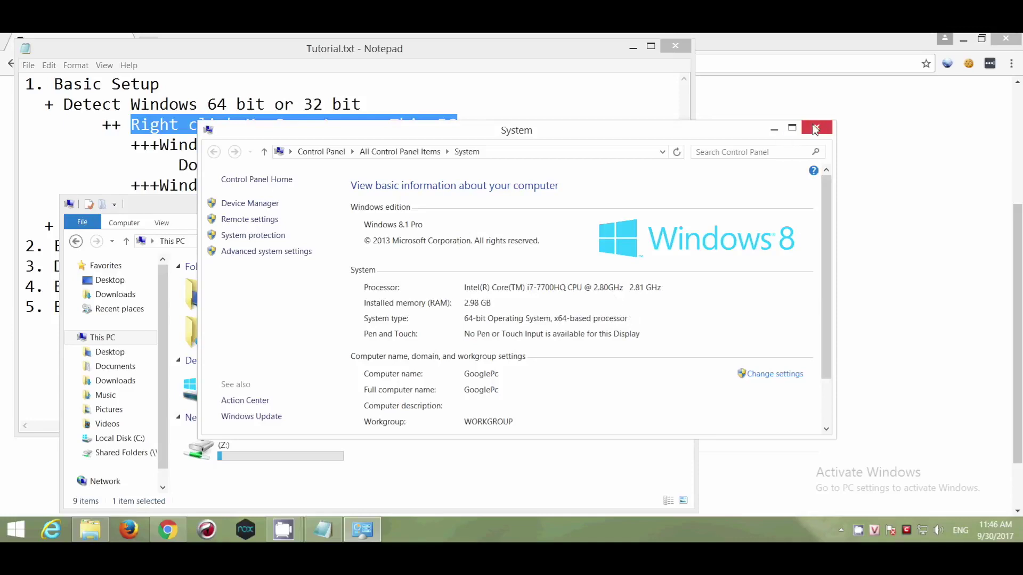
left_click(816, 127)
left_click(635, 204)
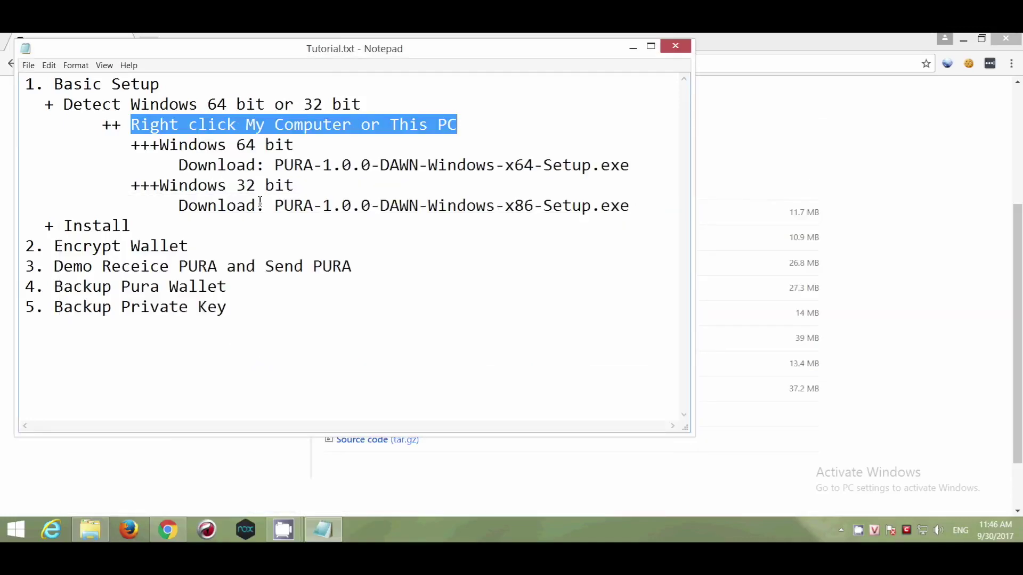
left_click_drag(275, 165, 647, 165)
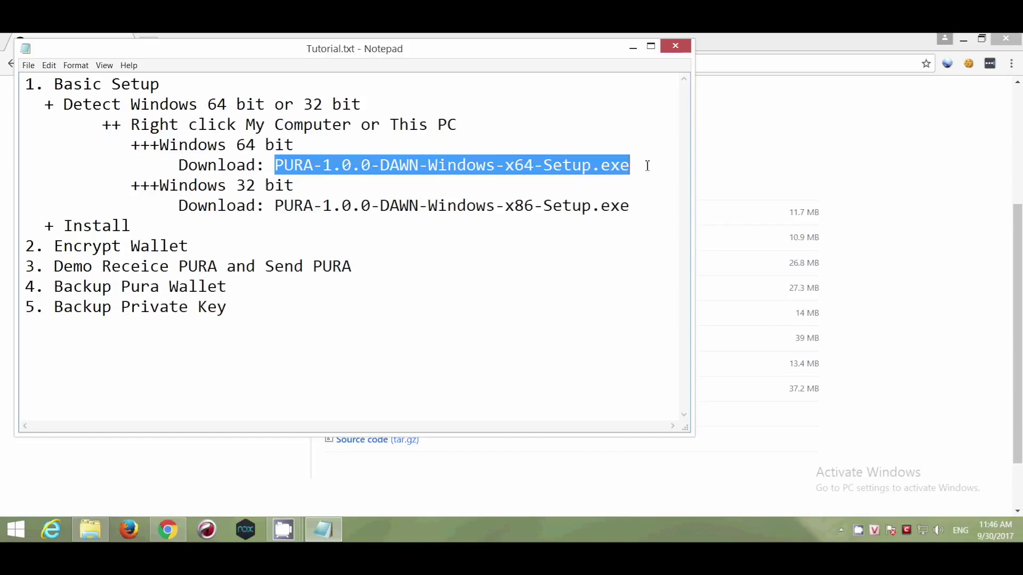
- Download PURA-1.0.0-DAWN-Windows-x64-Setup.exe from the v1.0.0.0 GitHub release
left_click(885, 275)
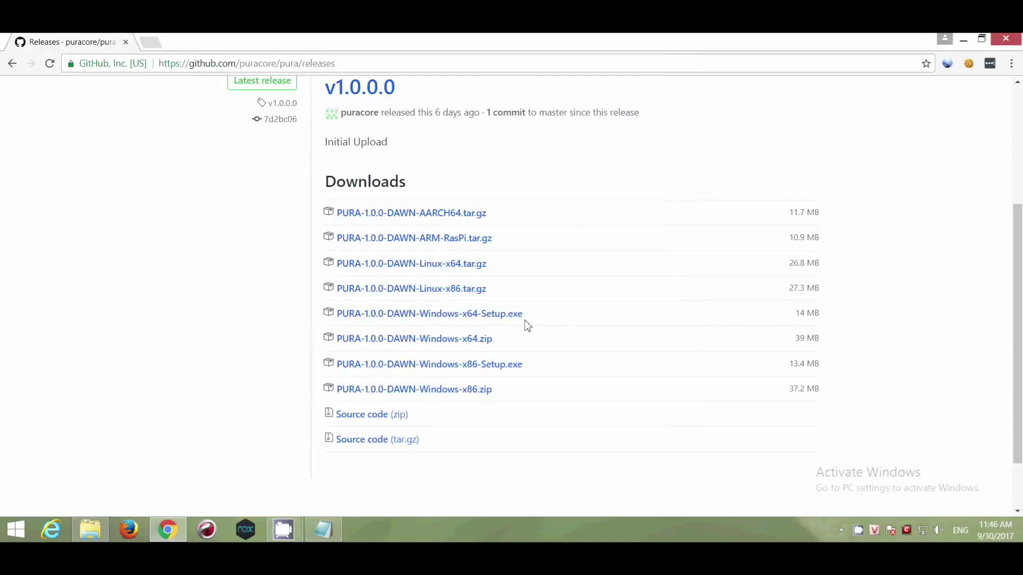
left_click(457, 318)
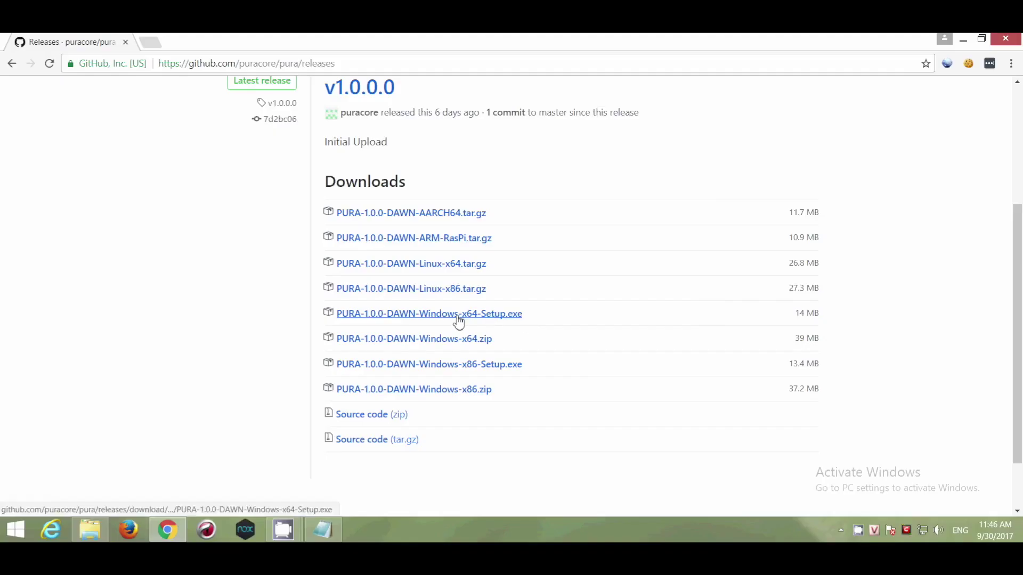
left_click(457, 317)
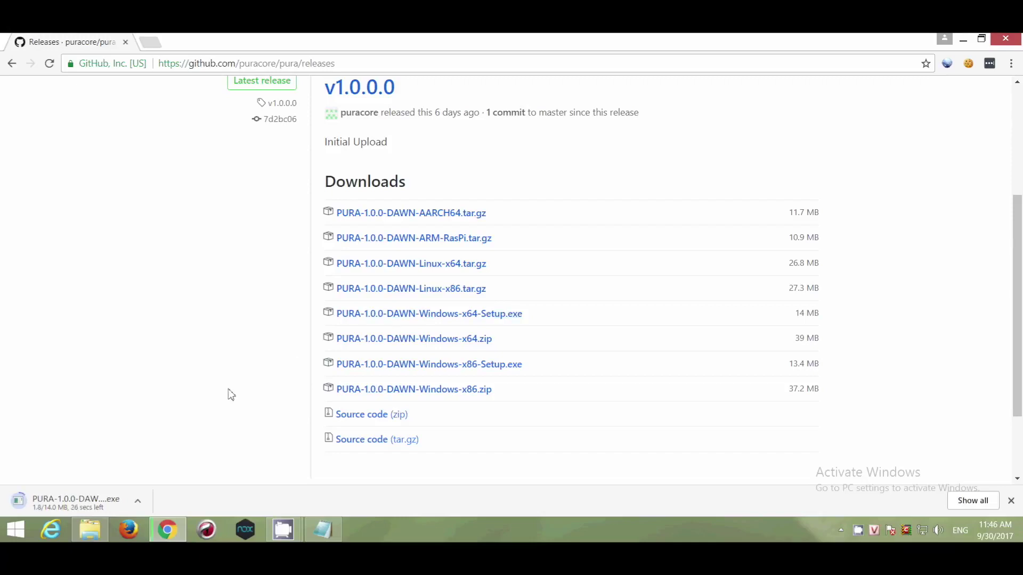
- Highlight the Install line in the Tutorial.txt notes while the download finishes
left_click(310, 522)
double_click(140, 229)
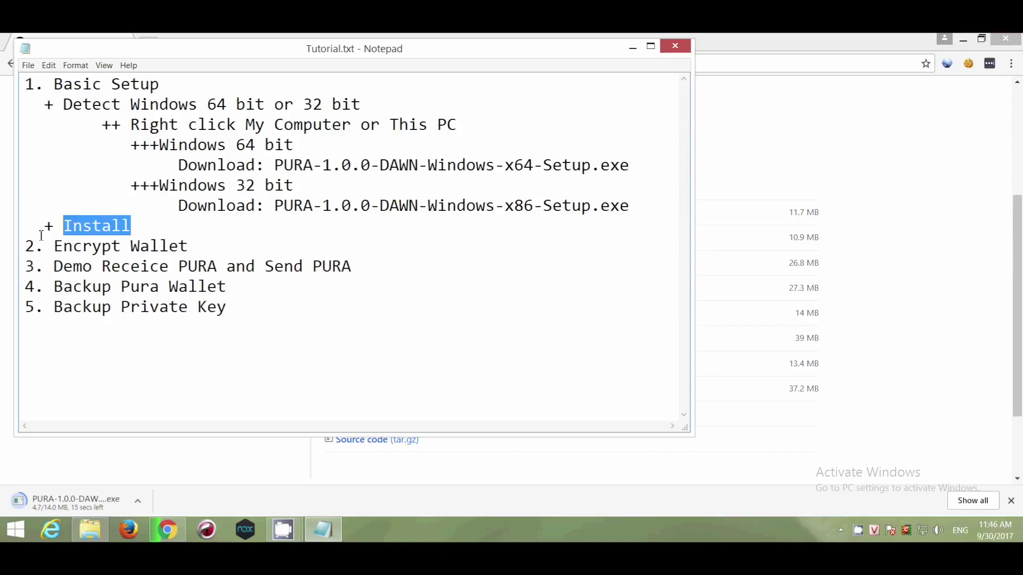
key("shift+Home")
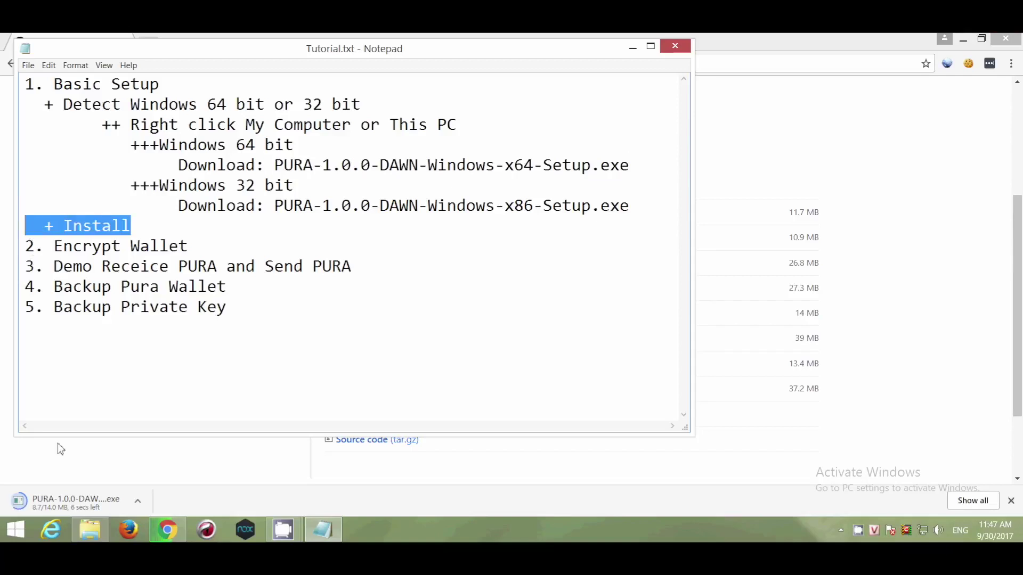
left_click(97, 472)
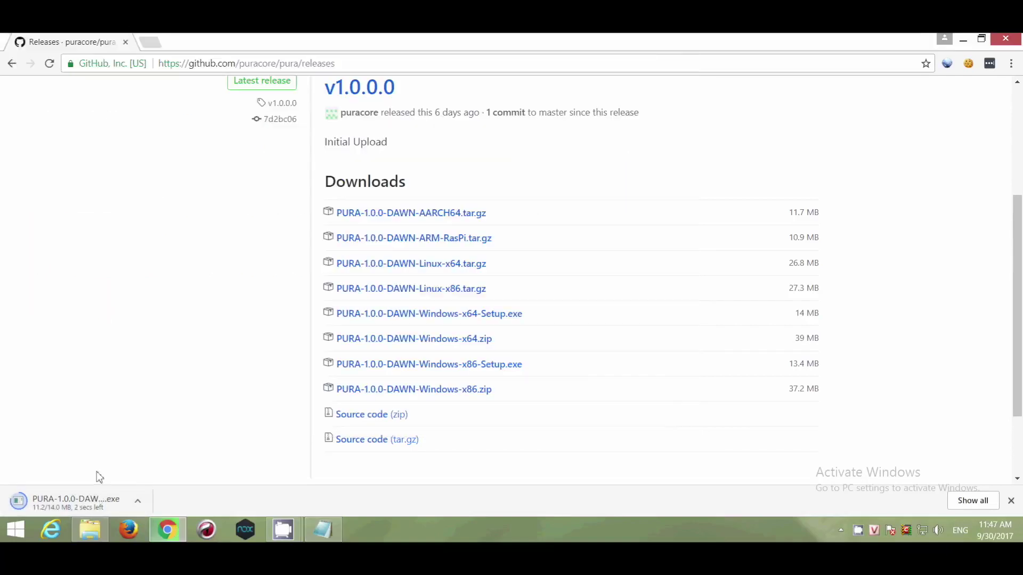
- Run the installer with default settings into C:\Program Files\Pura and launch Pura (64-bit)
left_click(67, 503)
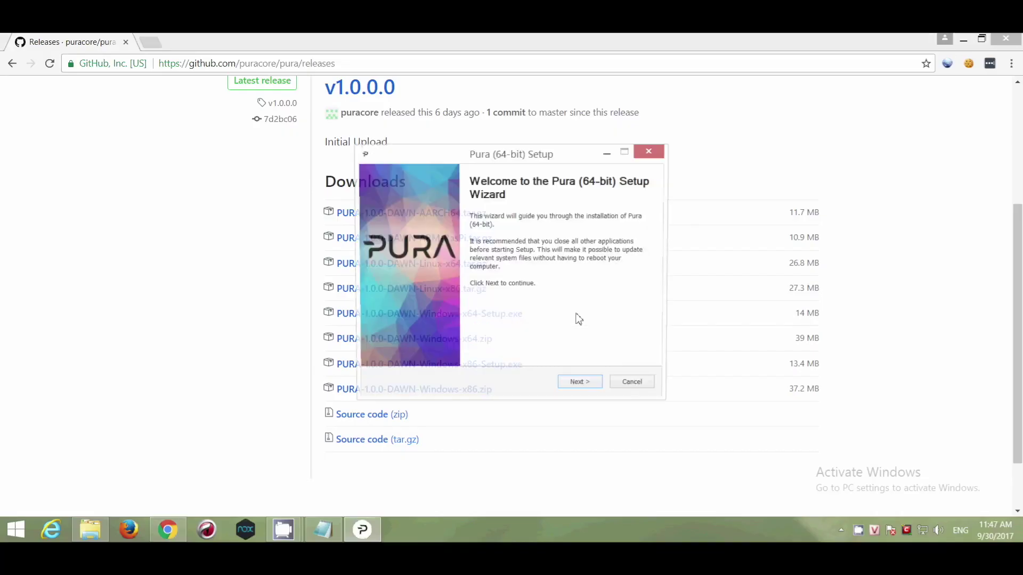
left_click(575, 386)
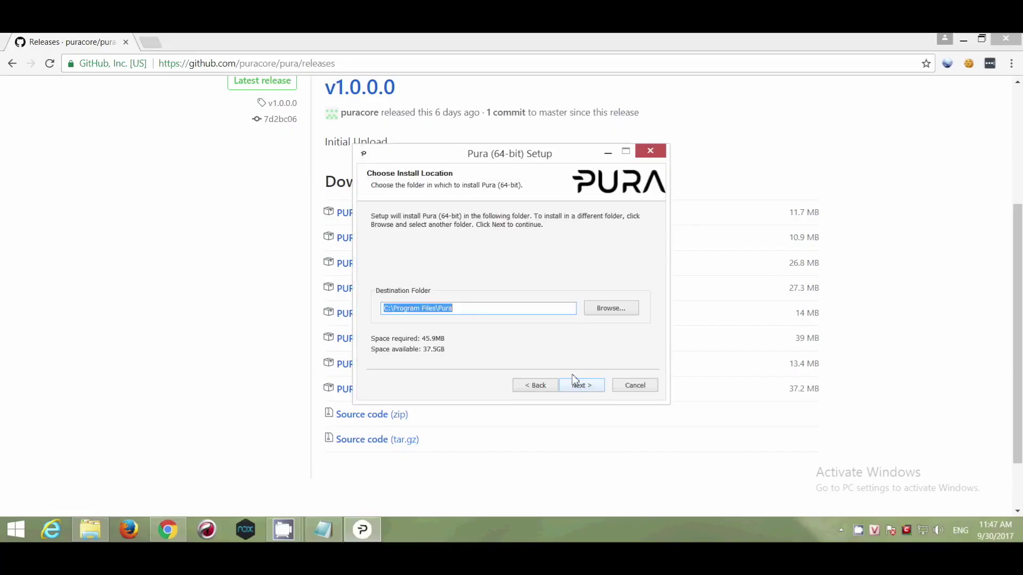
left_click(580, 387)
left_click(581, 388)
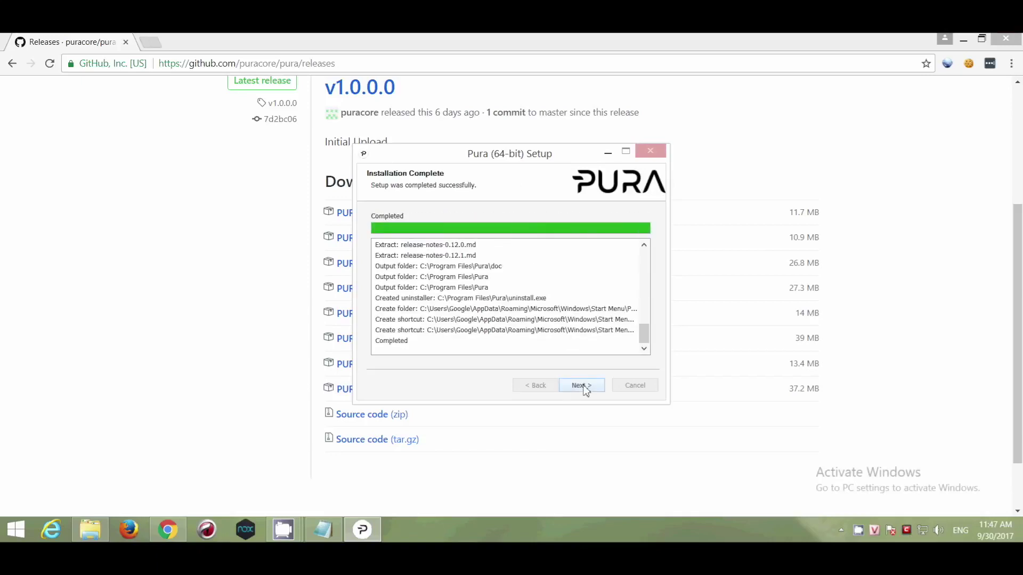
left_click(582, 386)
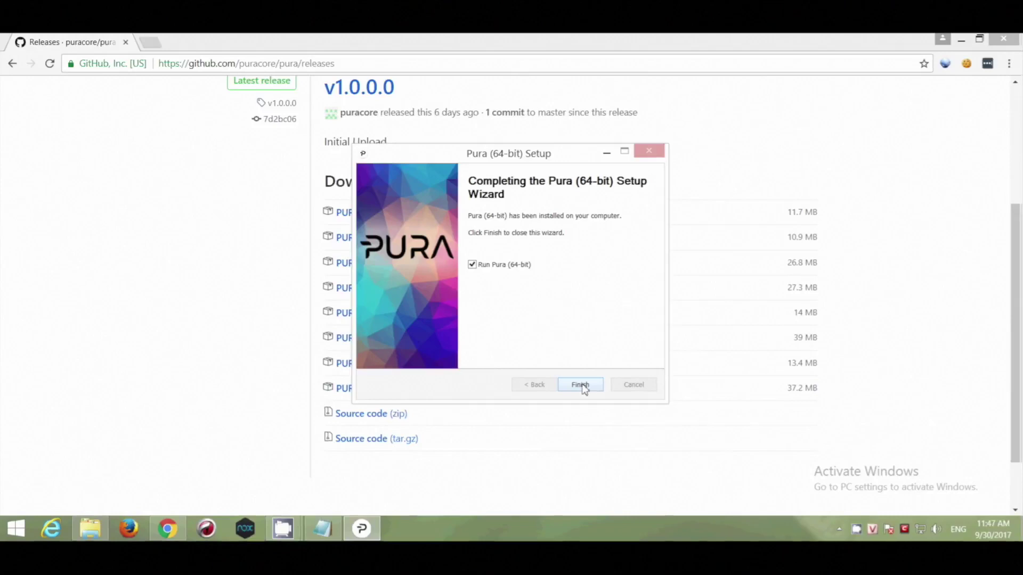
left_click(582, 385)
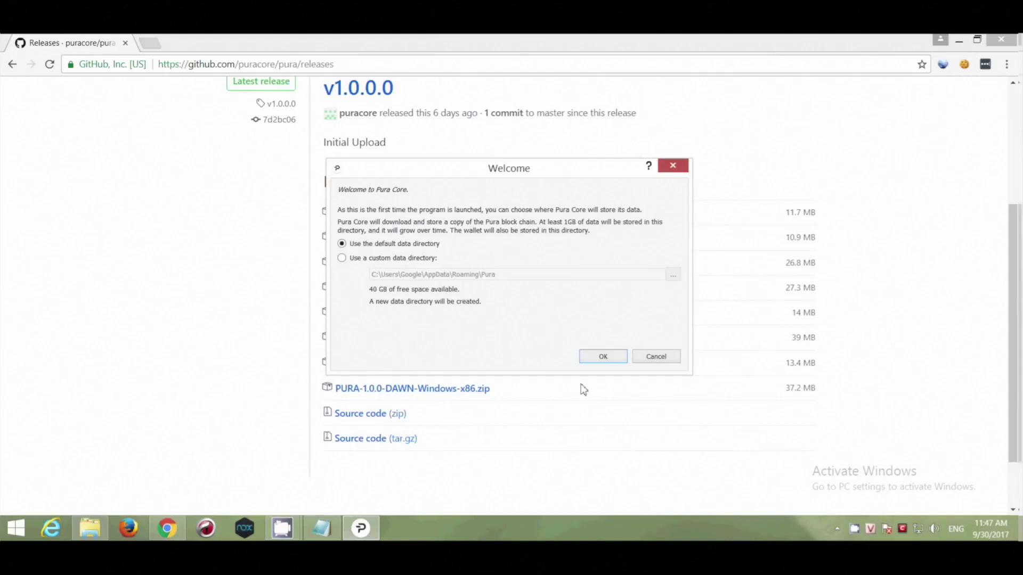
- Accept the default data directory in the Welcome dialog
left_click(603, 360)
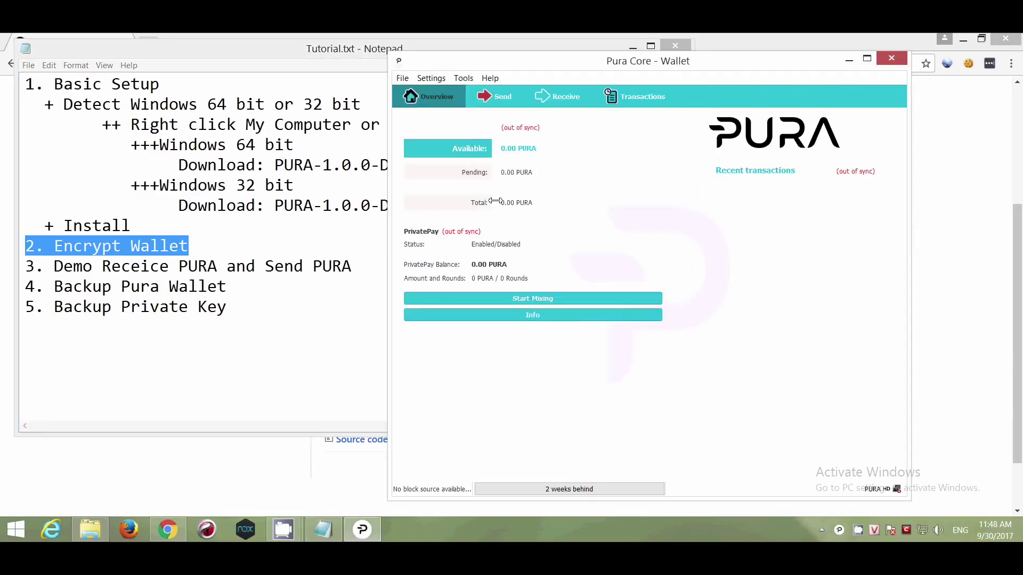
- Encrypt the wallet with a new passphrase, confirm it, and let the wallet close
left_click(403, 79)
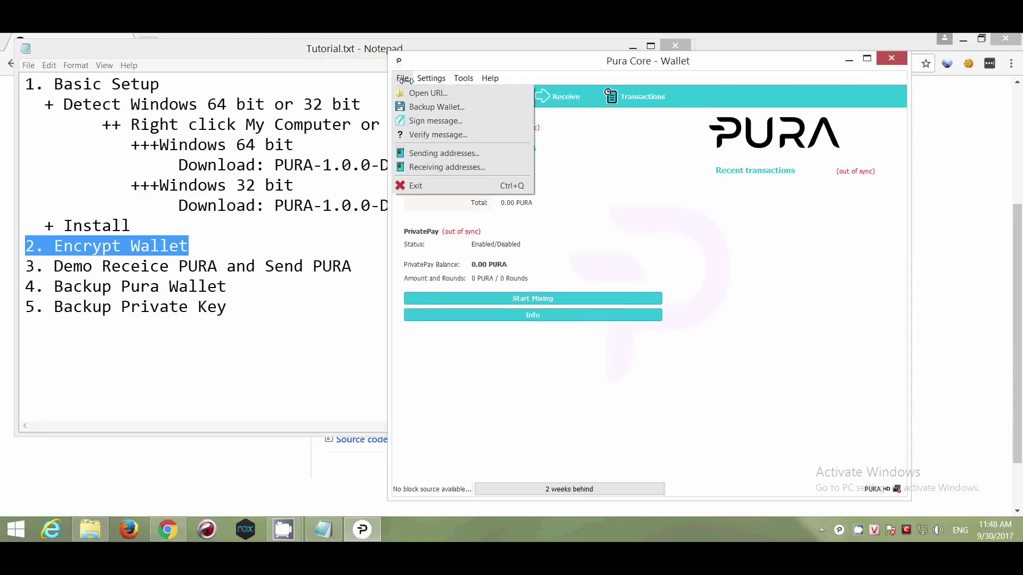
mouse_move(422, 78)
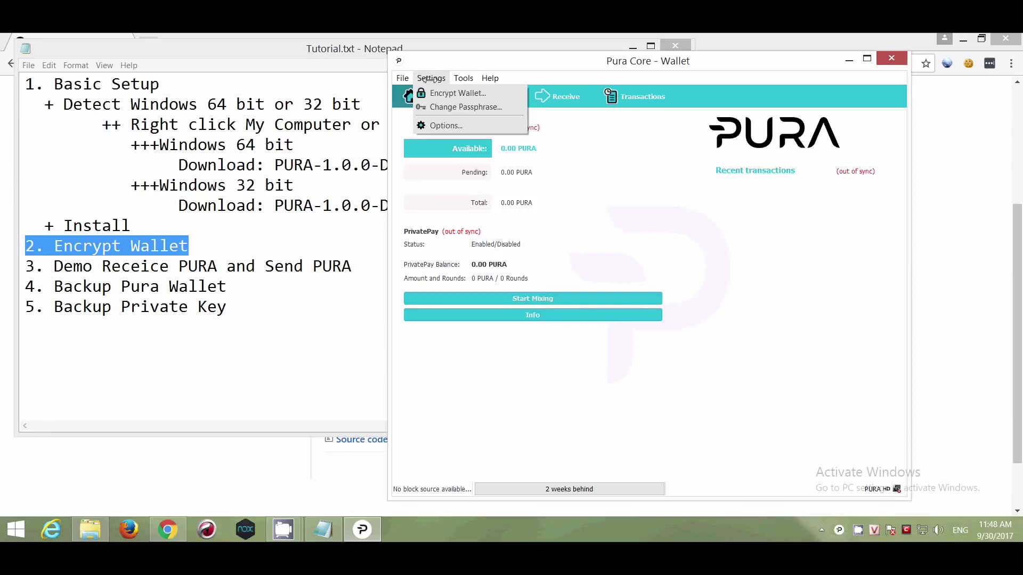
left_click(490, 95)
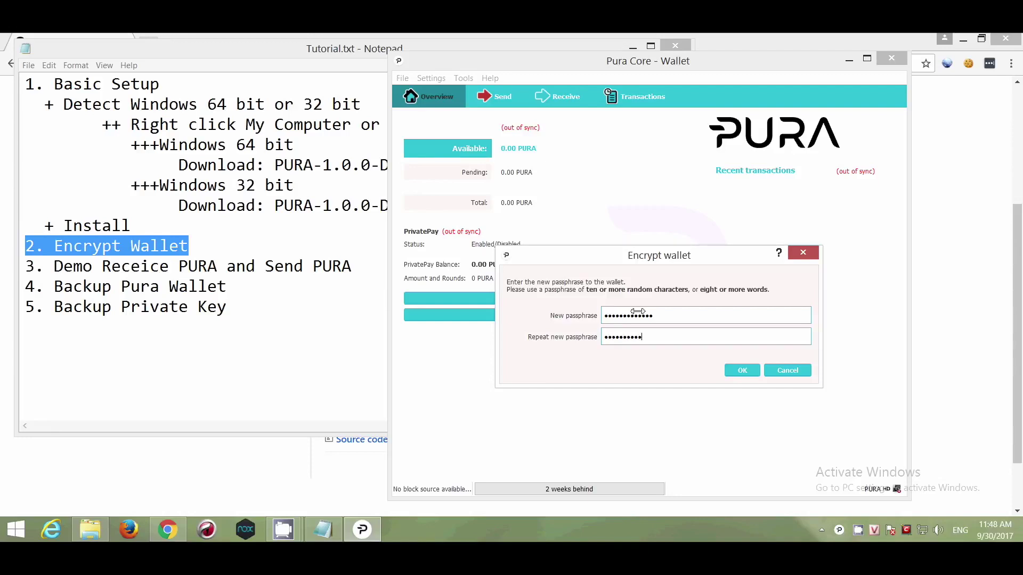
left_click(741, 371)
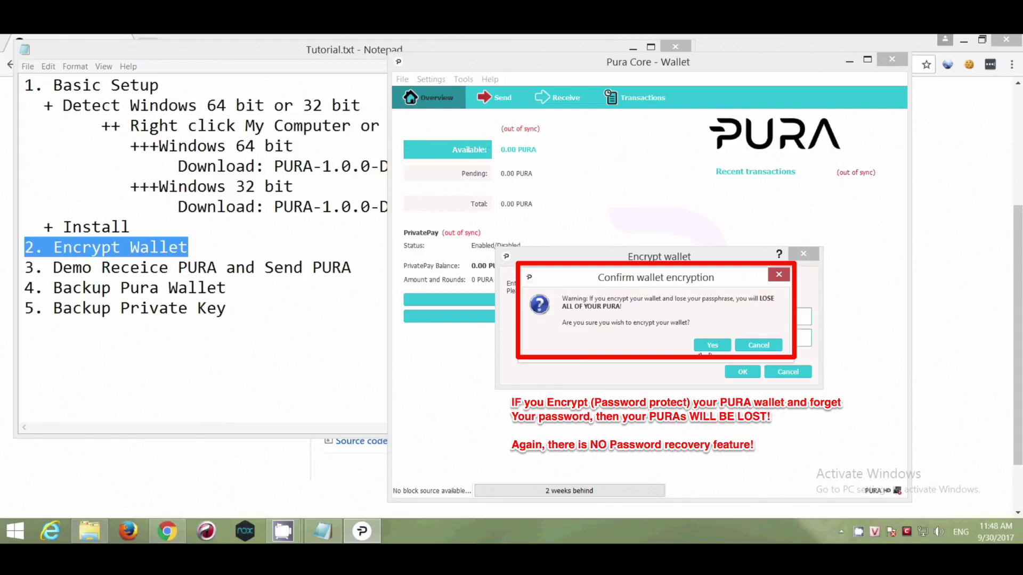
left_click(713, 345)
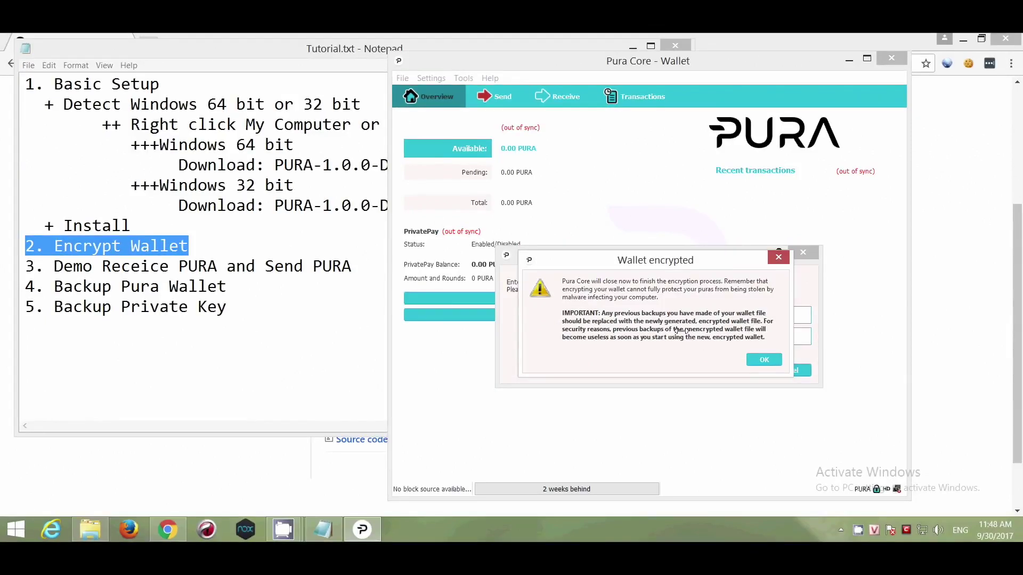
left_click(763, 359)
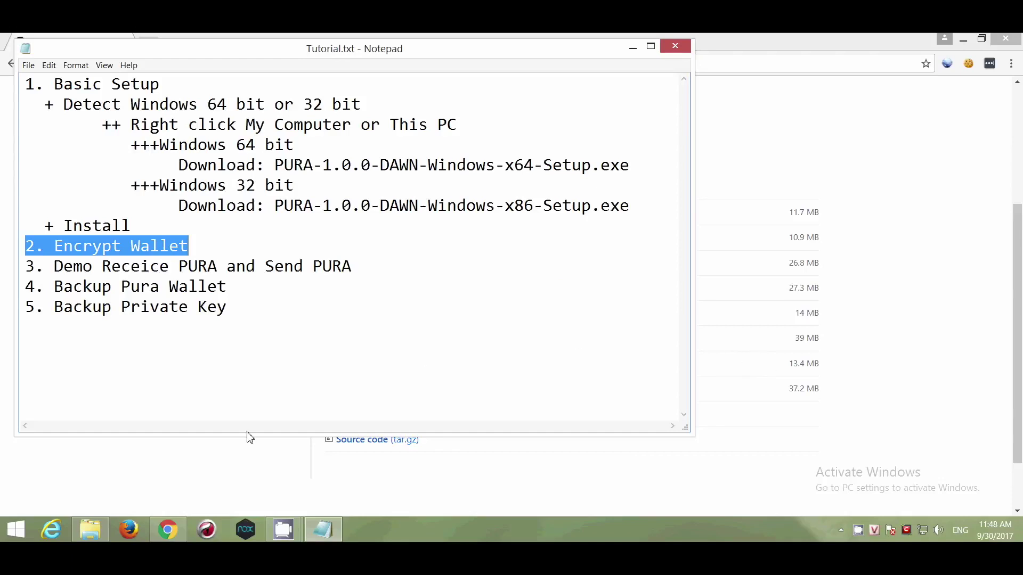
- Relaunch Pura (64-bit) by searching 'pura' from the Start screen
left_click(18, 529)
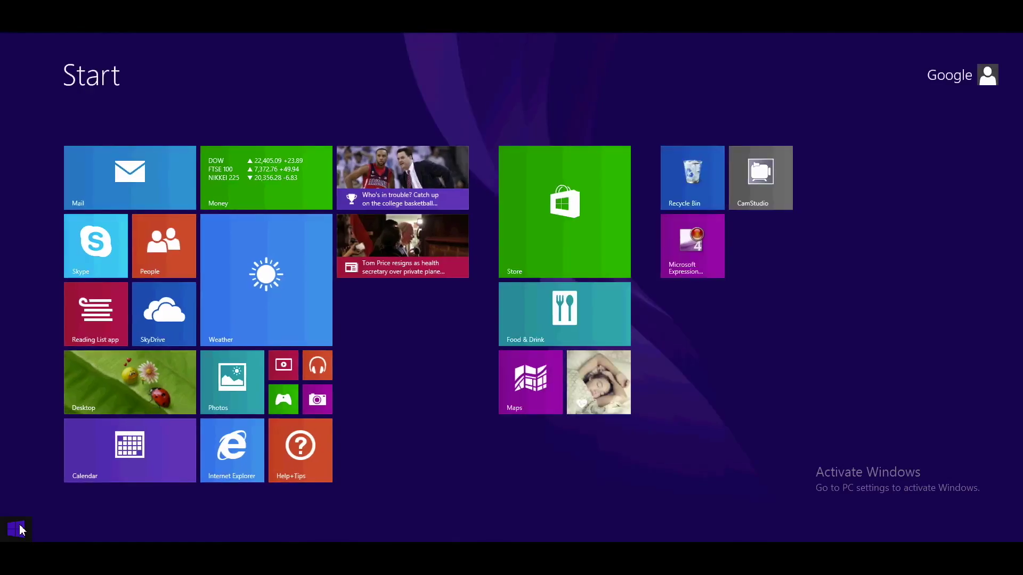
type("pura (64-bit")
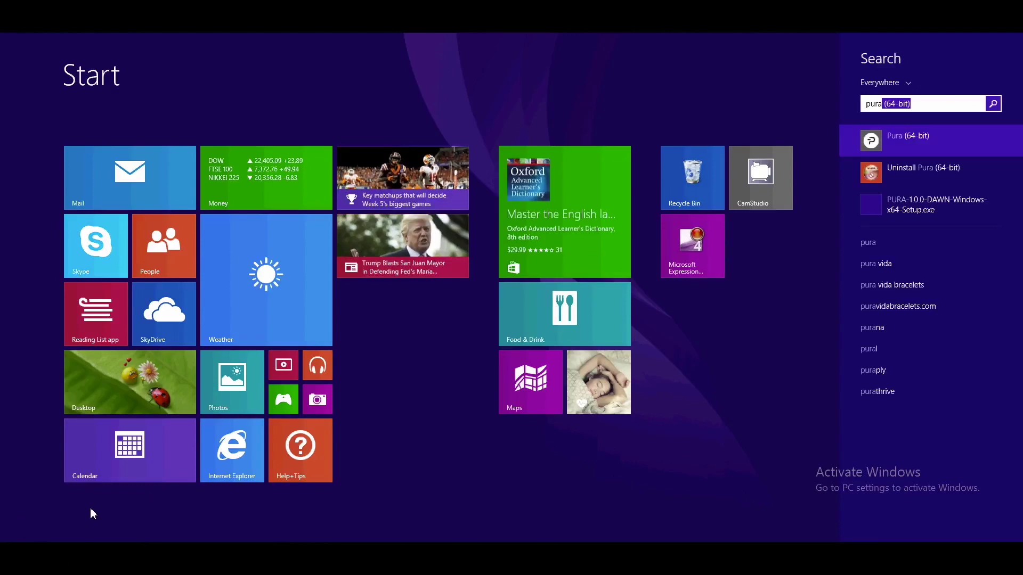
left_click(917, 150)
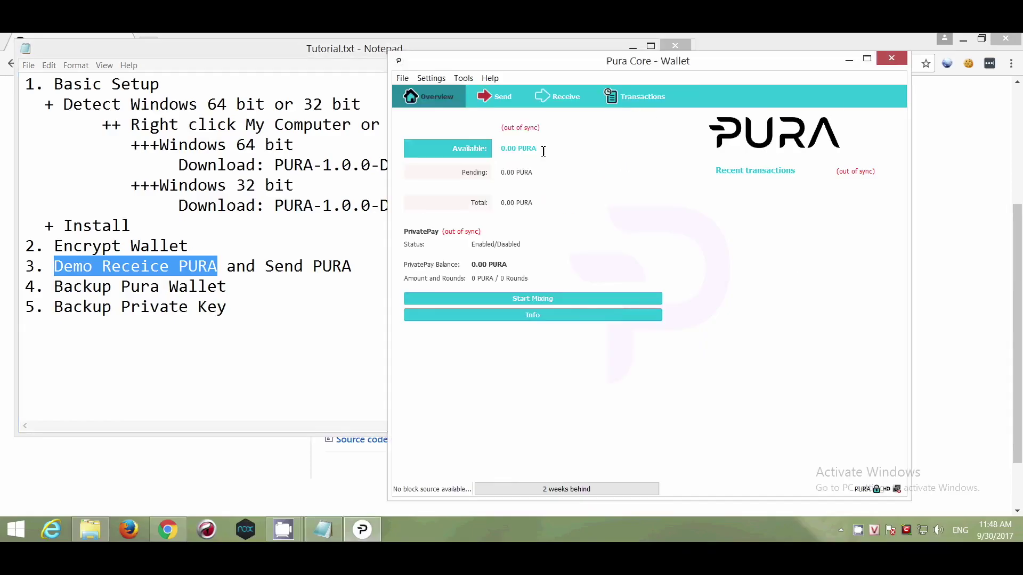
- Create a payment request labelled John and log its address in the notes as 'John:'
left_click(554, 99)
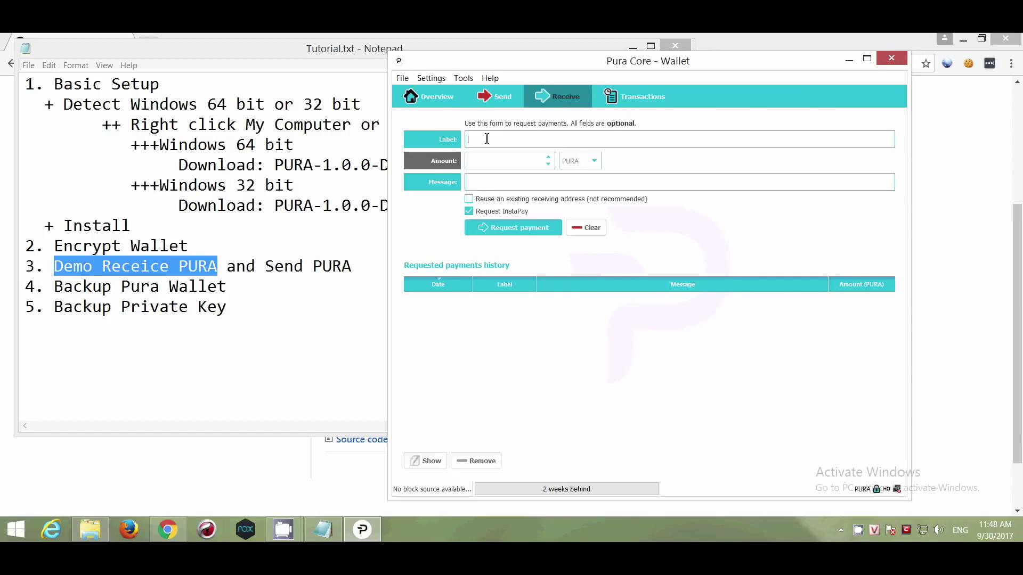
type("John")
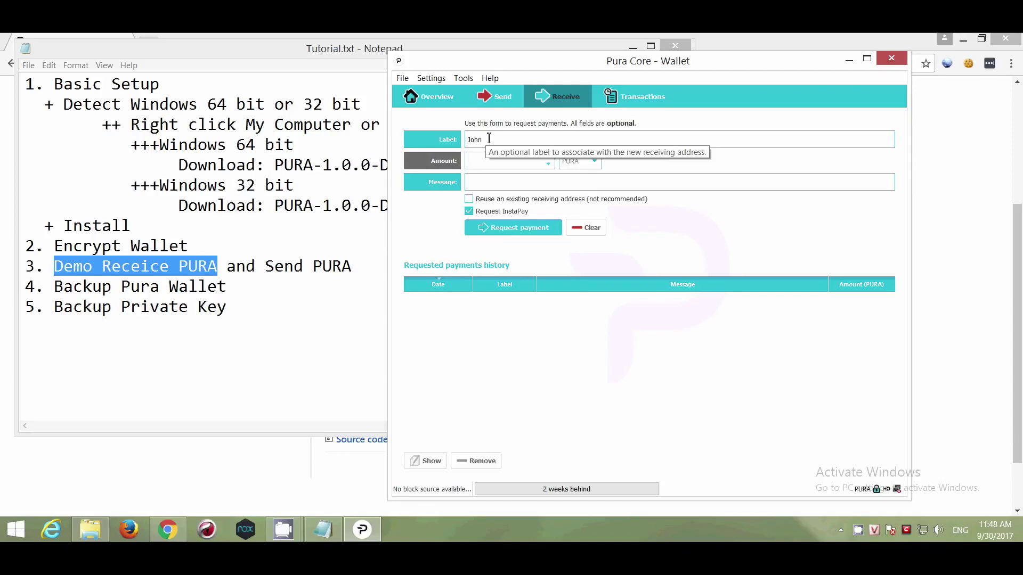
left_click(522, 233)
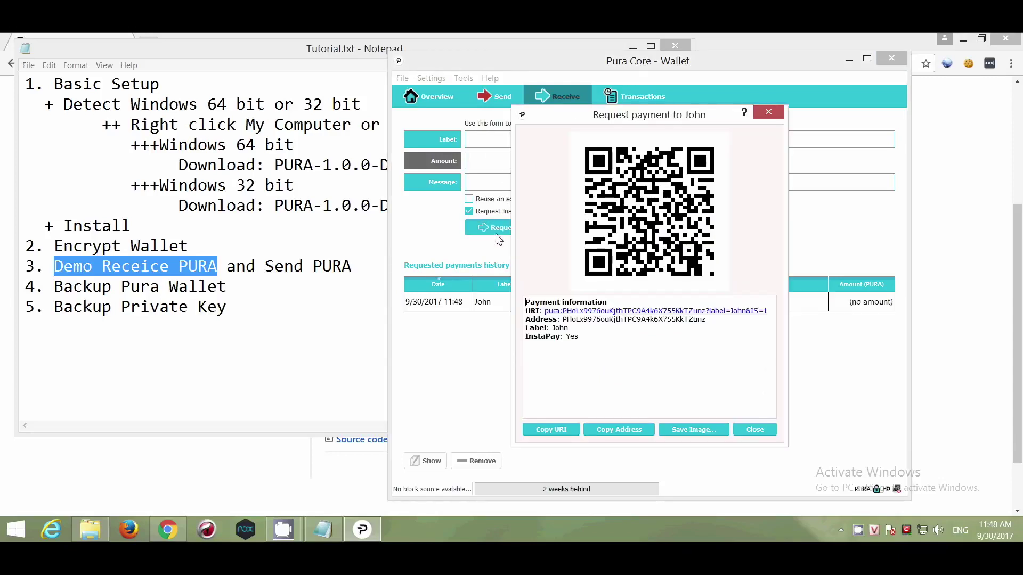
left_click_drag(715, 326, 523, 320)
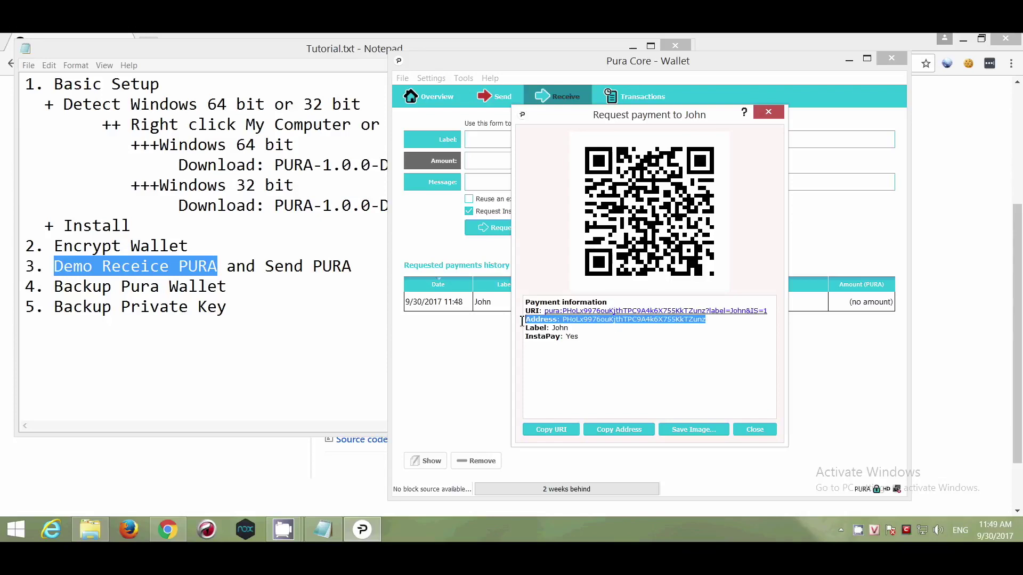
left_click(635, 432)
left_click(375, 269)
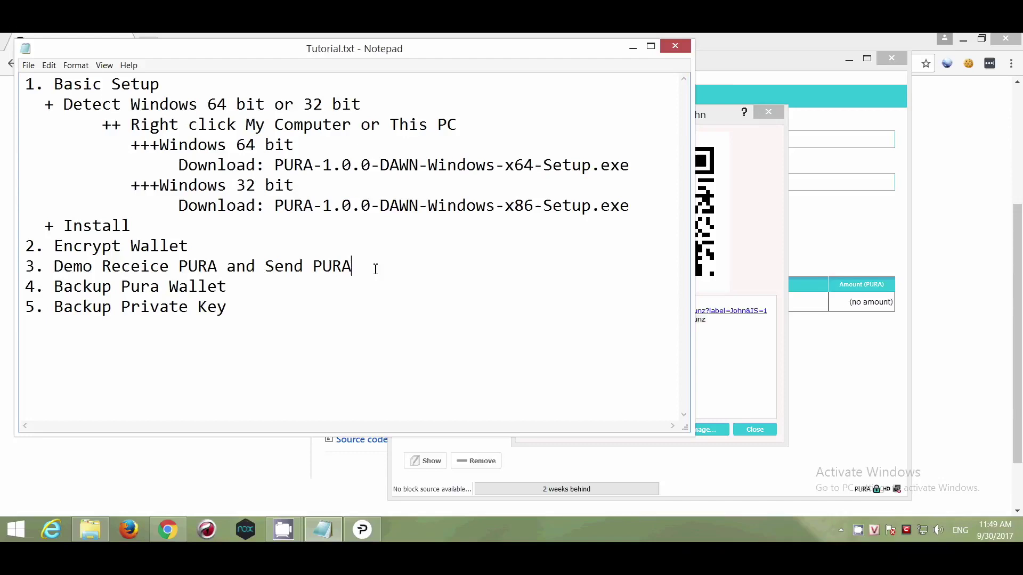
key("Return")
type("John")
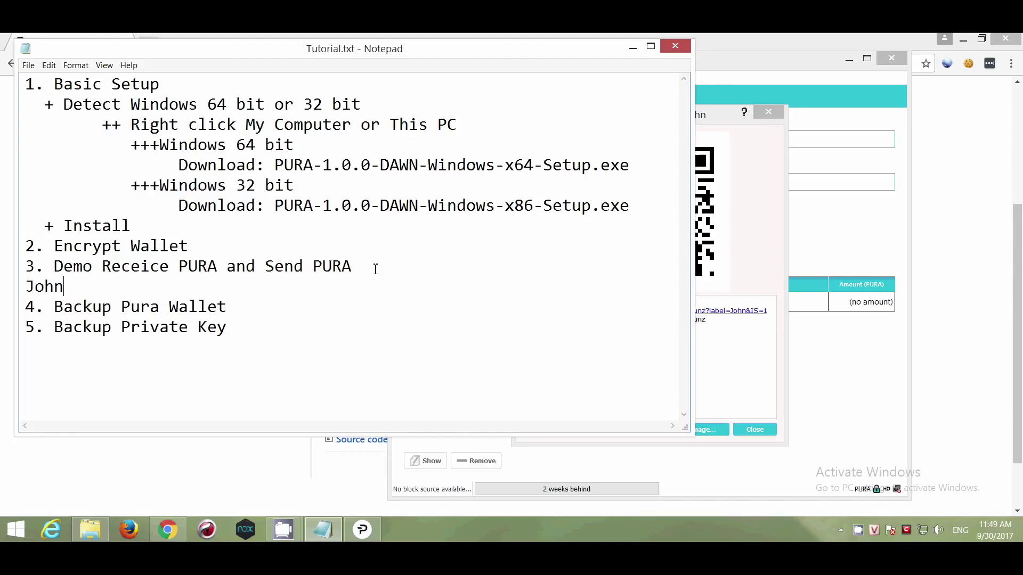
type(":")
key("ctrl+v")
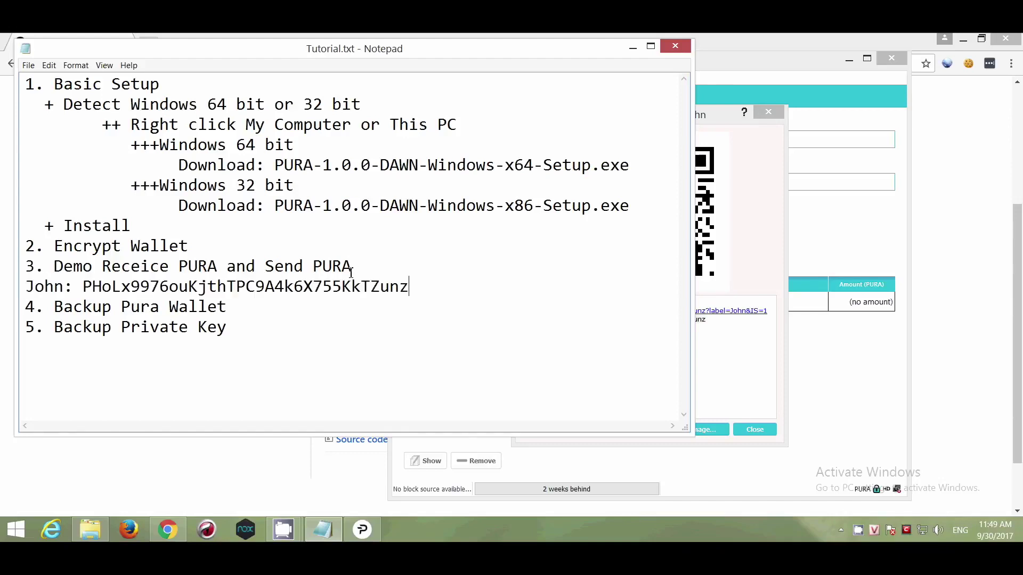
left_click(748, 367)
left_click(762, 429)
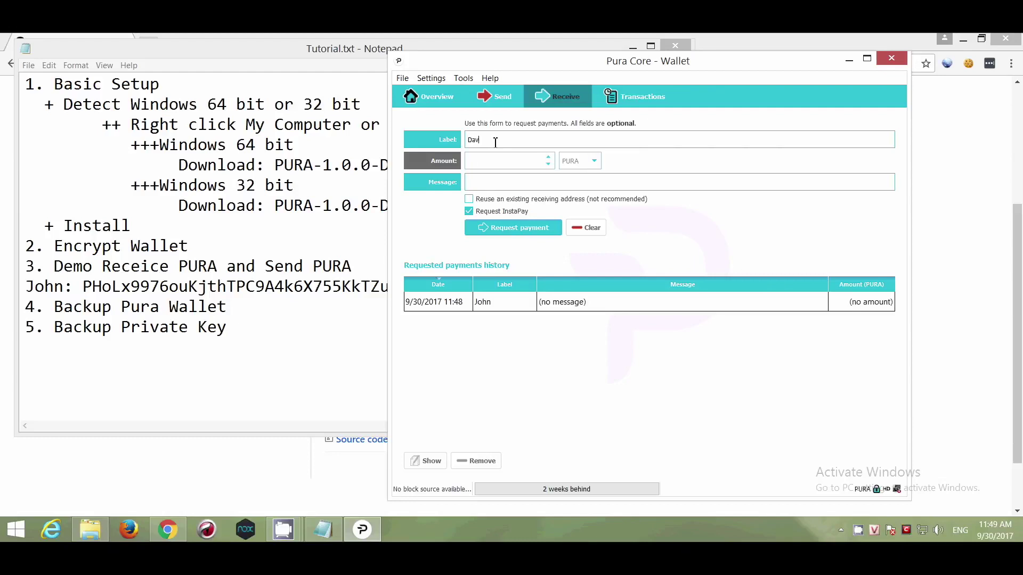
- Create a 1 PURA payment request and log its address in the notes as 'David:'
left_click(515, 159)
left_click(525, 235)
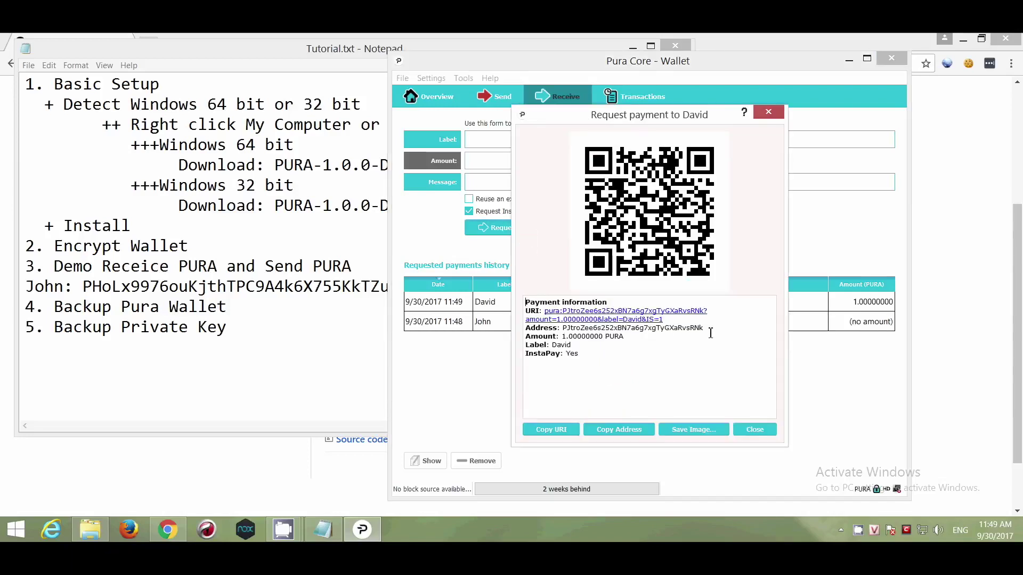
left_click_drag(715, 330, 517, 326)
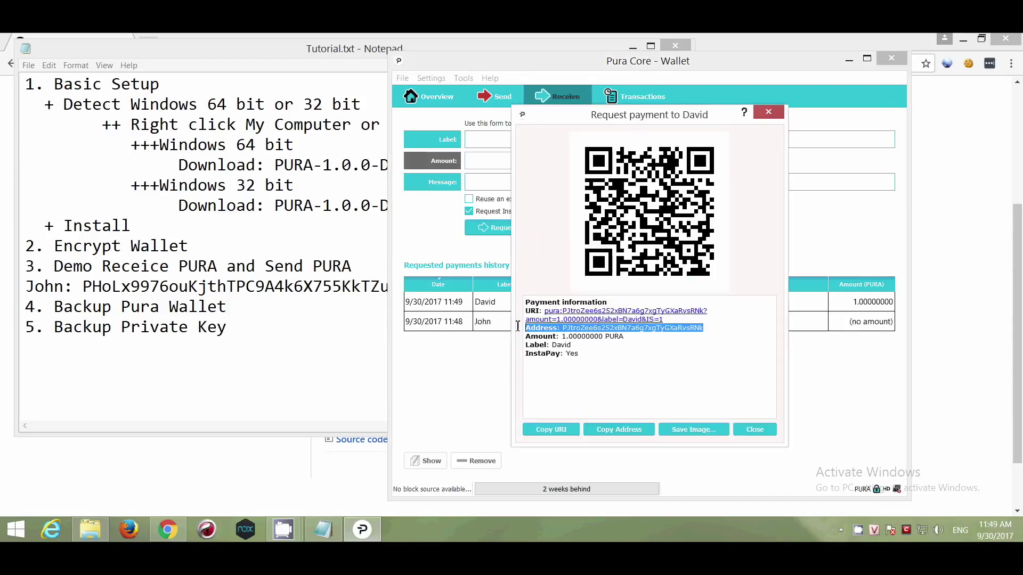
left_click(597, 434)
left_click(271, 325)
left_click(416, 286)
key("Return")
type("Dav")
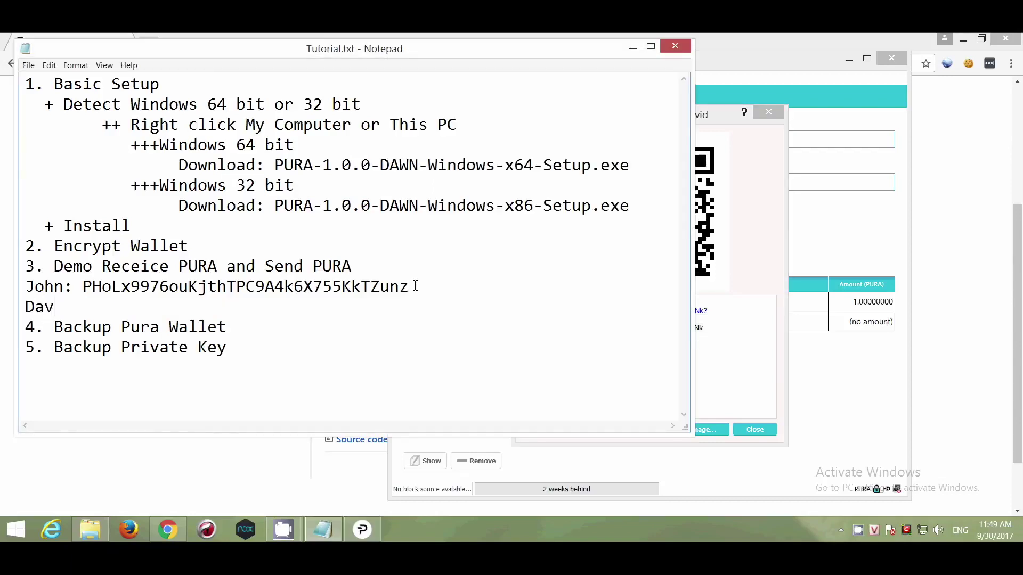
type("id:")
type("PJtroZee6s252xBN7a6g7xgTyGXaRvsRNk")
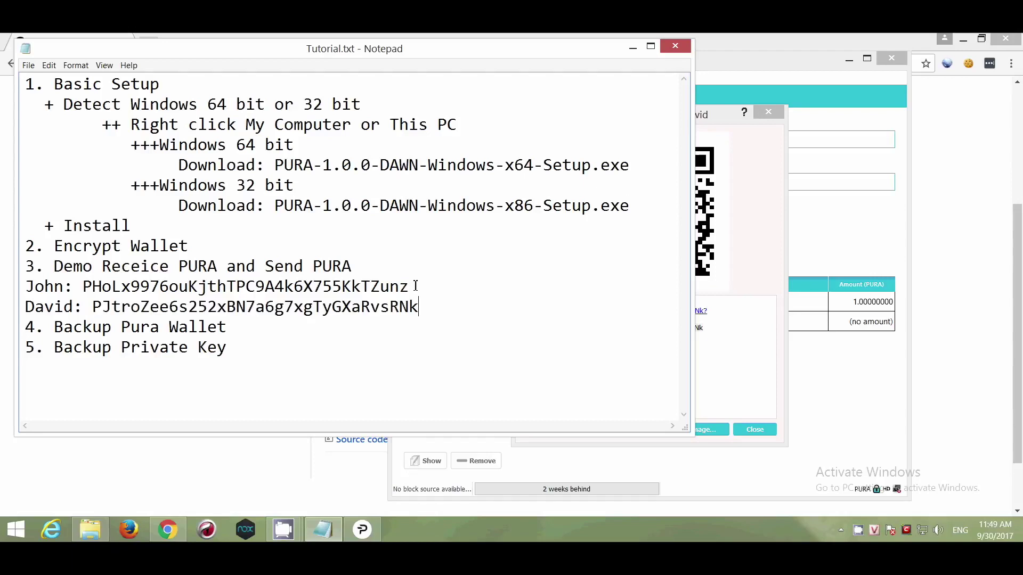
left_click(740, 383)
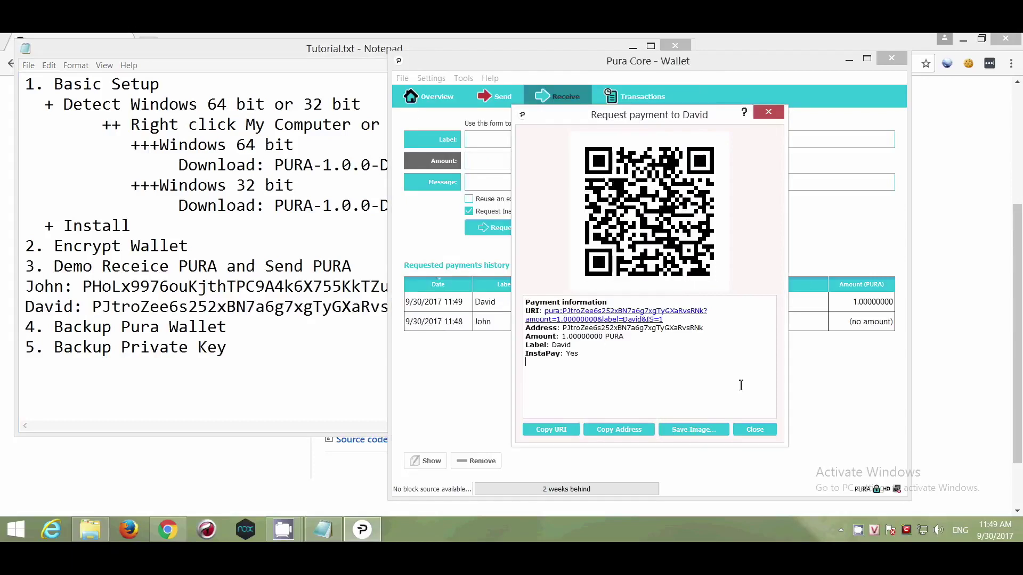
left_click(755, 430)
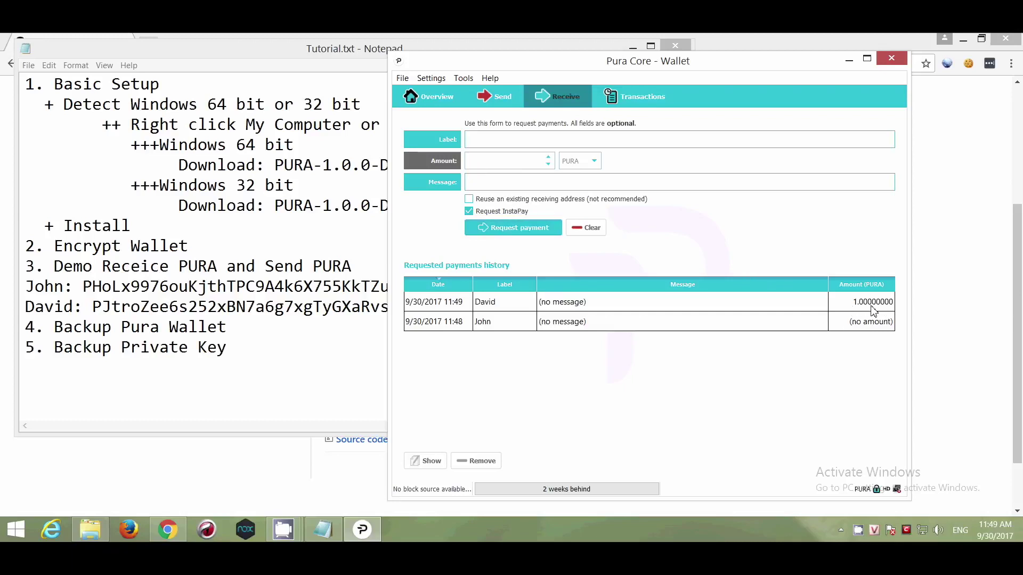
- Create an unlabelled payment request and copy its address
left_click(508, 237)
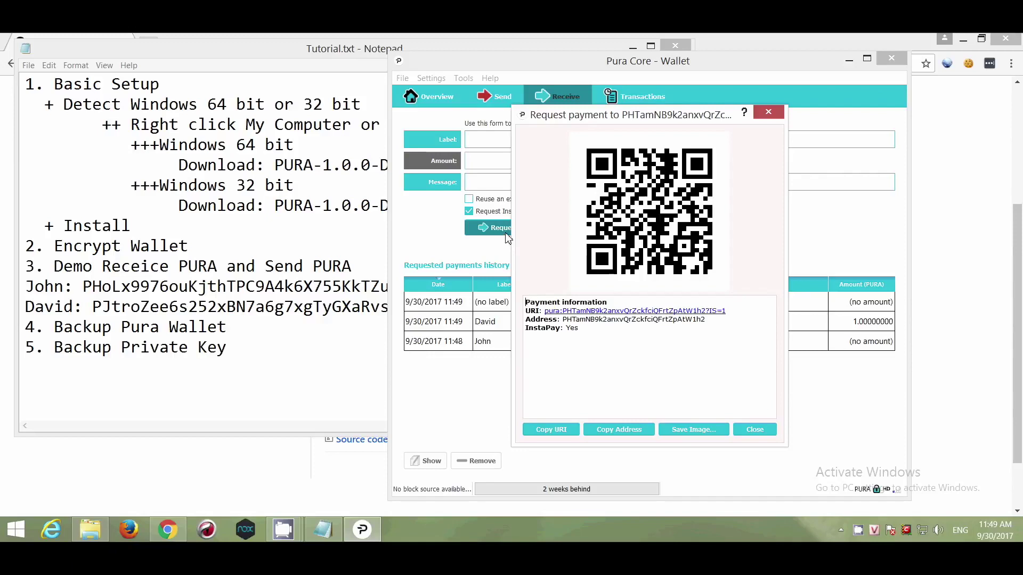
left_click_drag(712, 320, 515, 318)
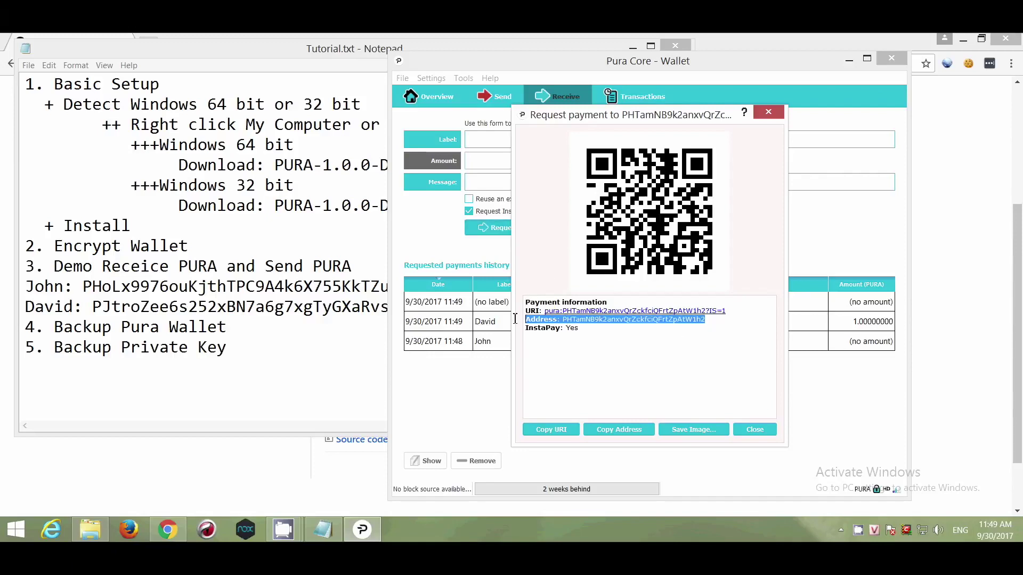
left_click(637, 433)
left_click(752, 431)
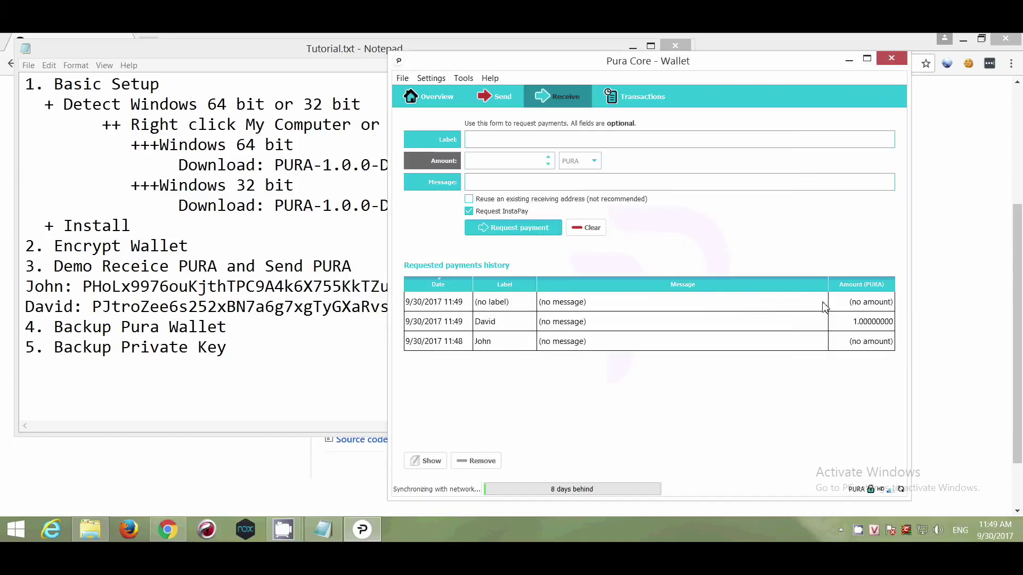
- Log the unlabelled request's address in the notes as 'No label:'
left_click(385, 307)
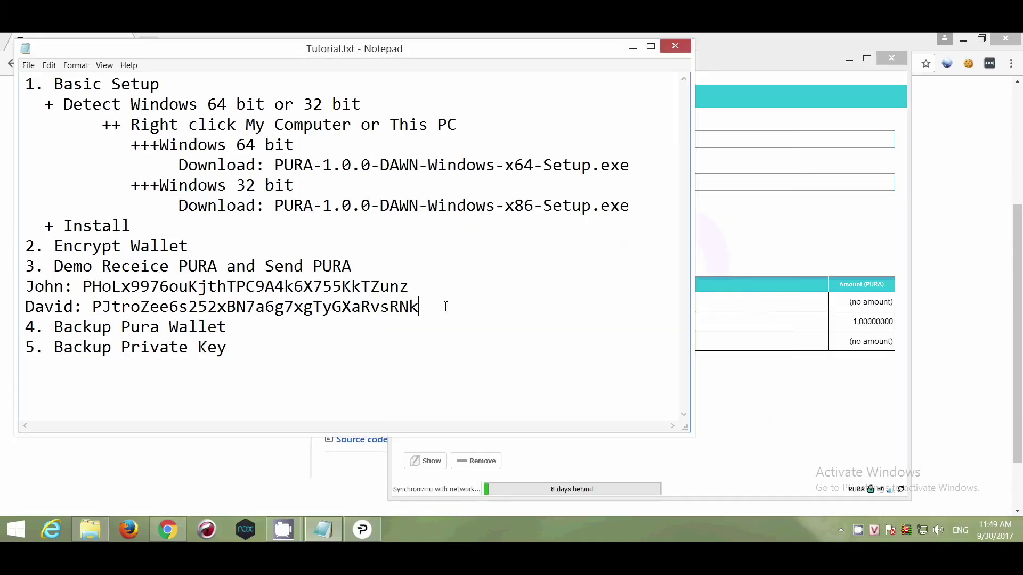
key("Return")
type("No label:")
key("ctrl+v")
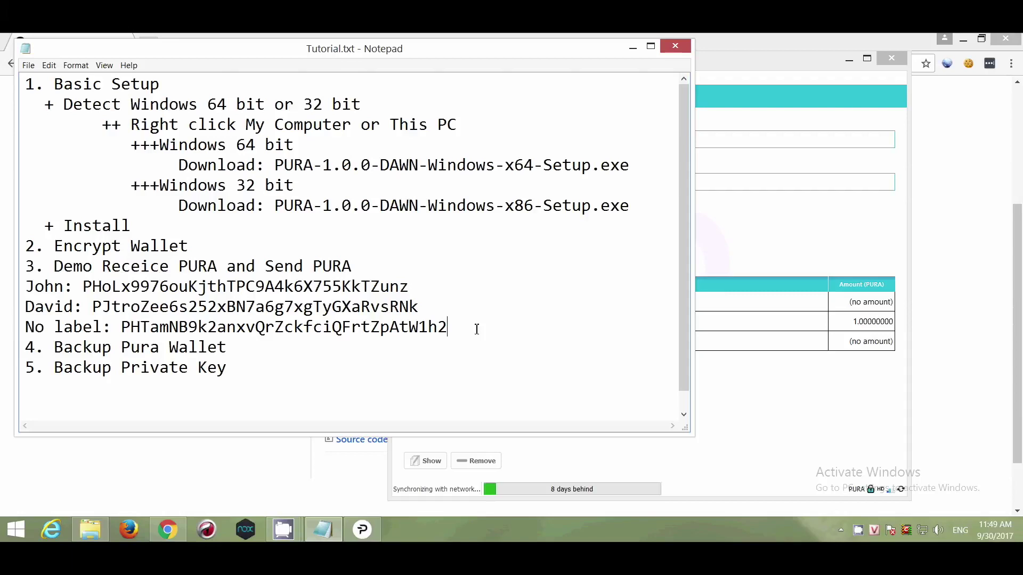
- Add the note 'Send <John's address> to John to receive PURA'
key("Return")
type("Send")
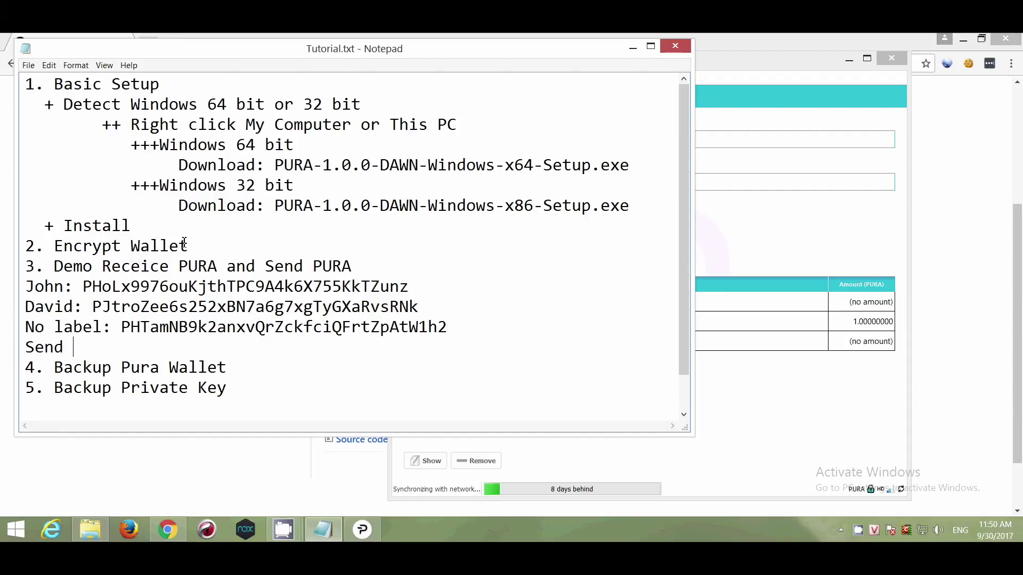
left_click_drag(387, 288, 86, 288)
key("ctrl+c")
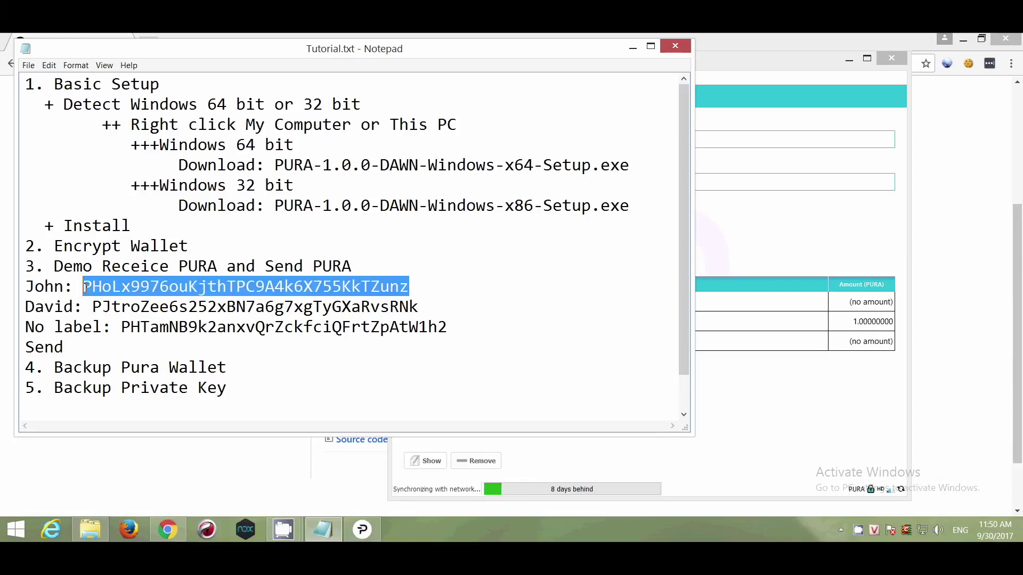
left_click(99, 356)
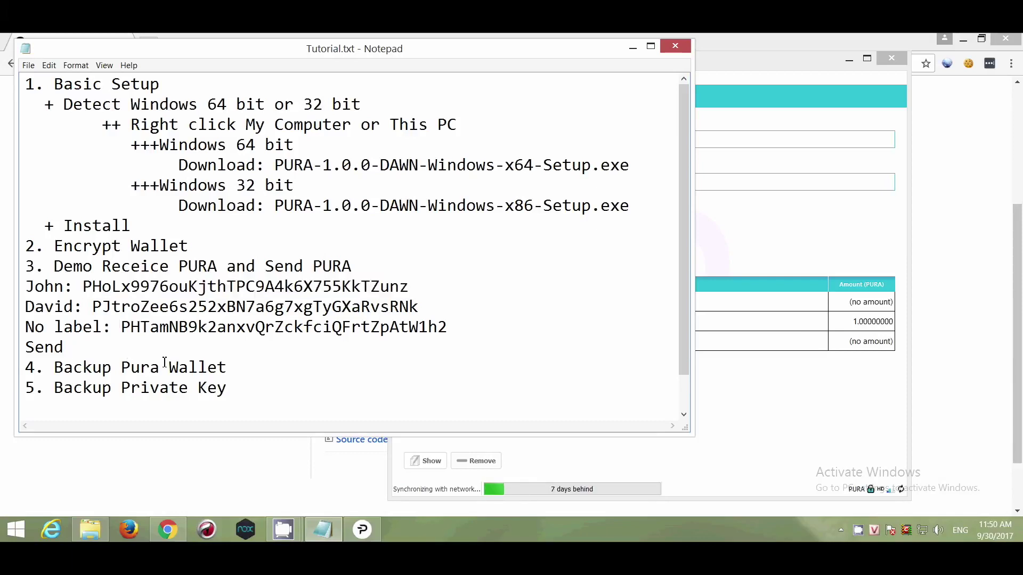
key("ctrl+v")
type("to Jon")
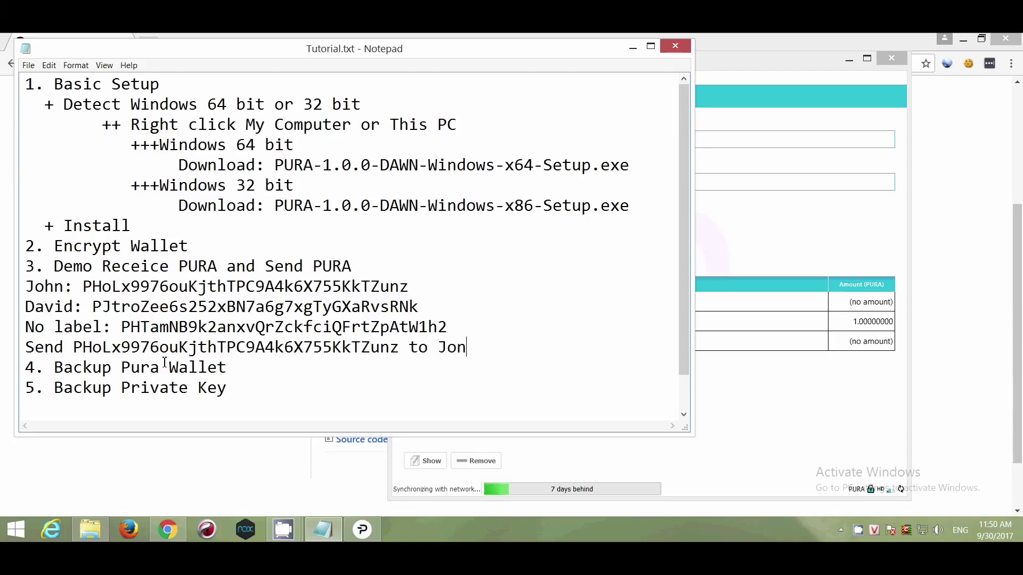
key("BackSpace")
type("hn to receive PURA")
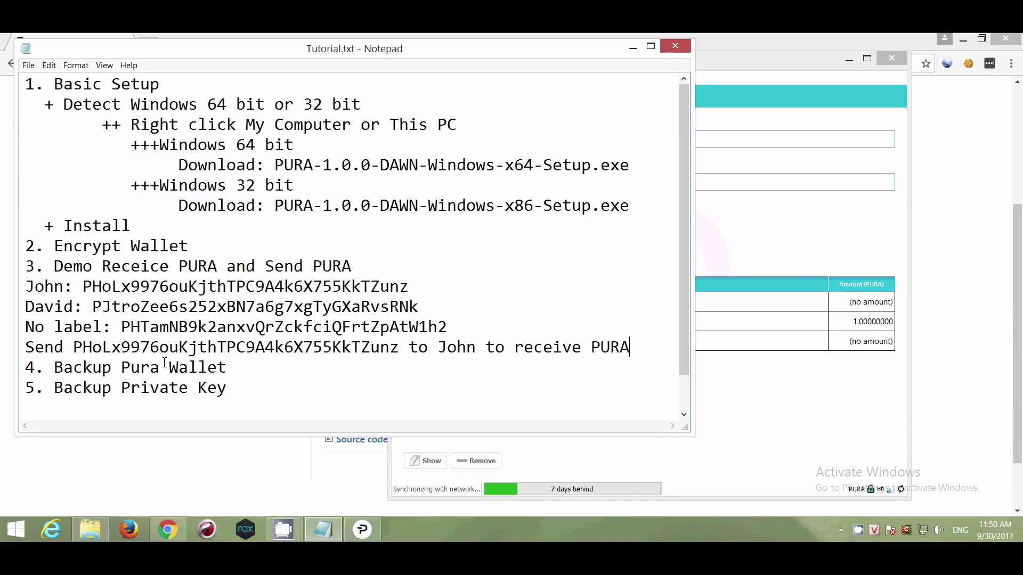
key("Return")
- Add a 'Waitting for...' line below the sending note
left_click_drag(404, 349, 73, 349)
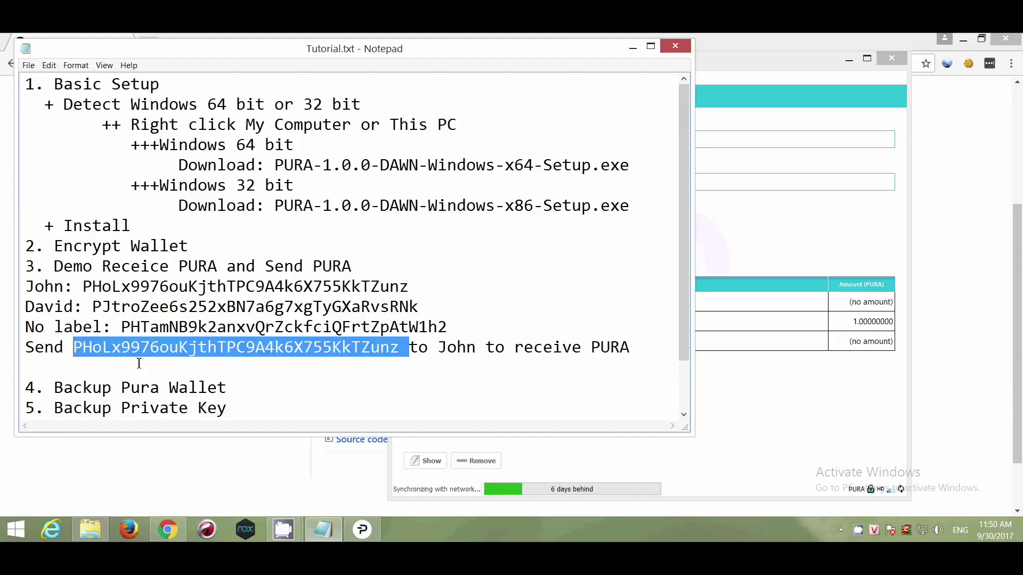
left_click(94, 371)
type("Waitting")
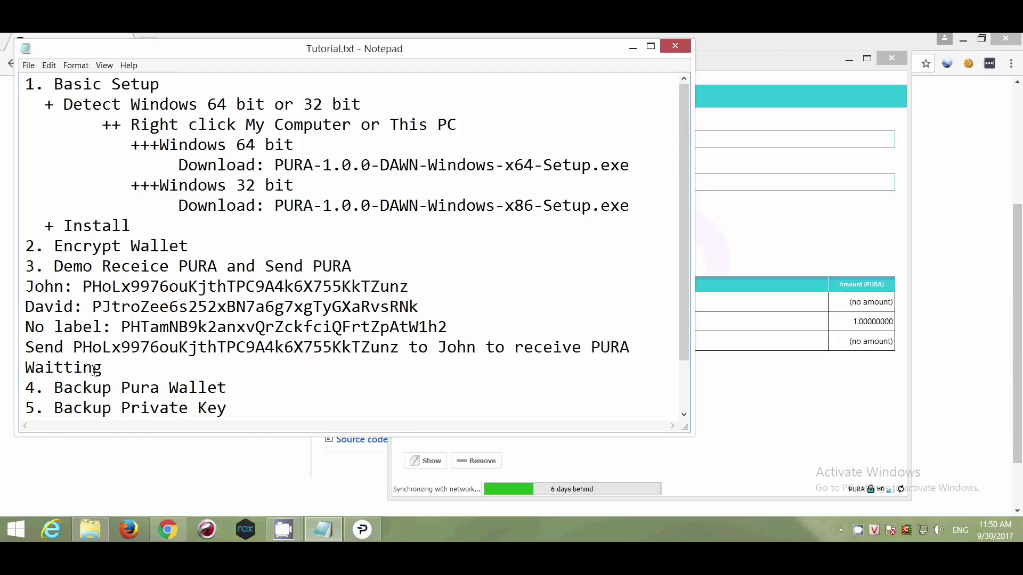
type(" for...")
left_click_drag(399, 347, 78, 347)
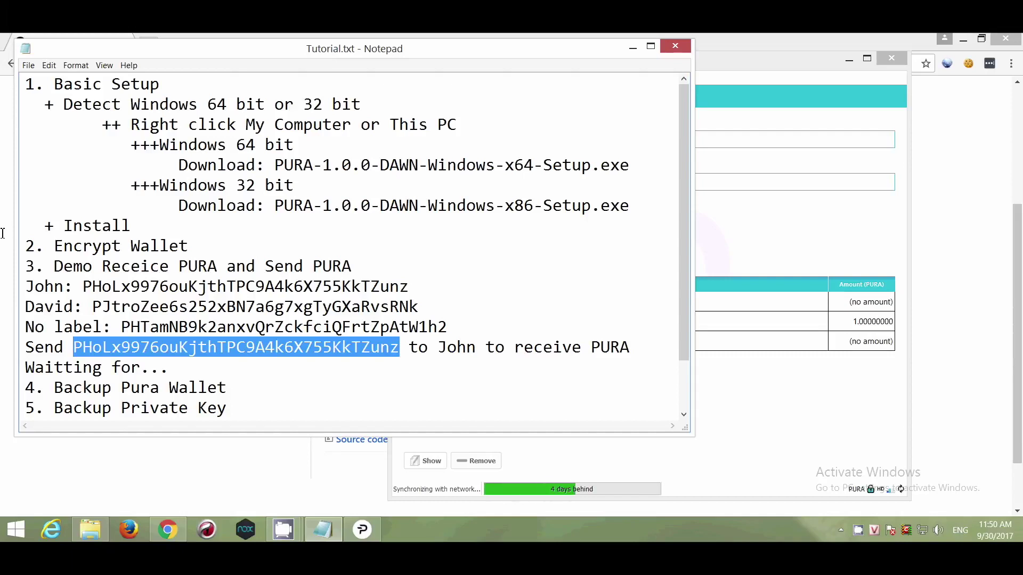
left_click(757, 395)
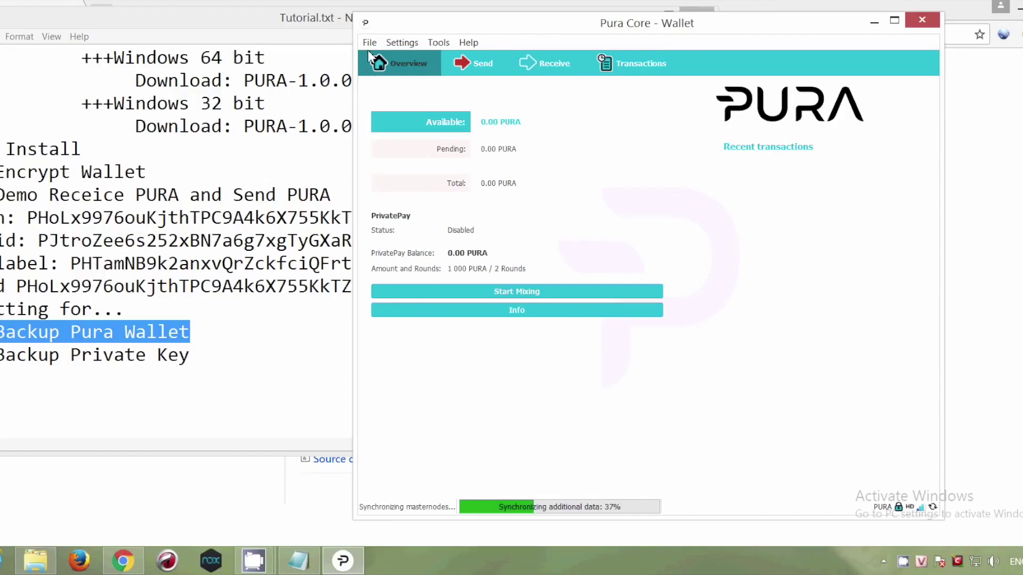
- Return to Pura Core Wallet and open its File menu
left_click(370, 42)
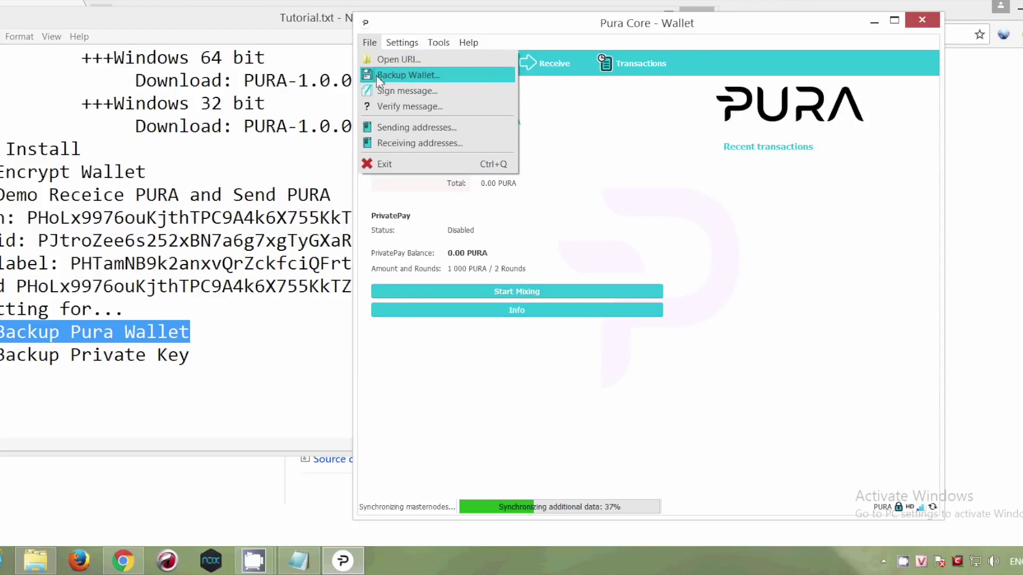
- Back up the wallet to the Desktop as a wallet data file named 'wallet'
left_click(455, 78)
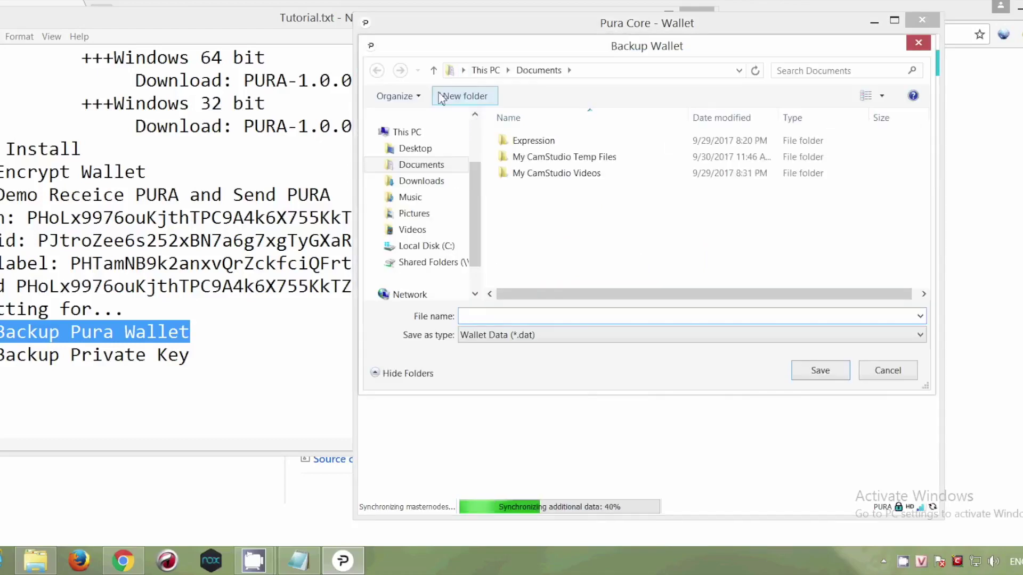
left_click(434, 152)
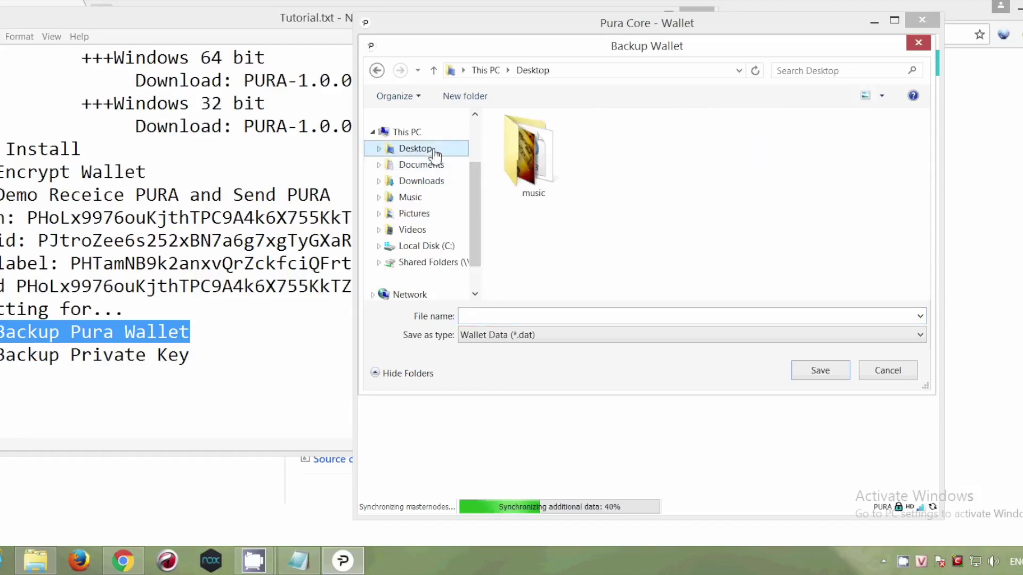
left_click(571, 317)
type("wallet")
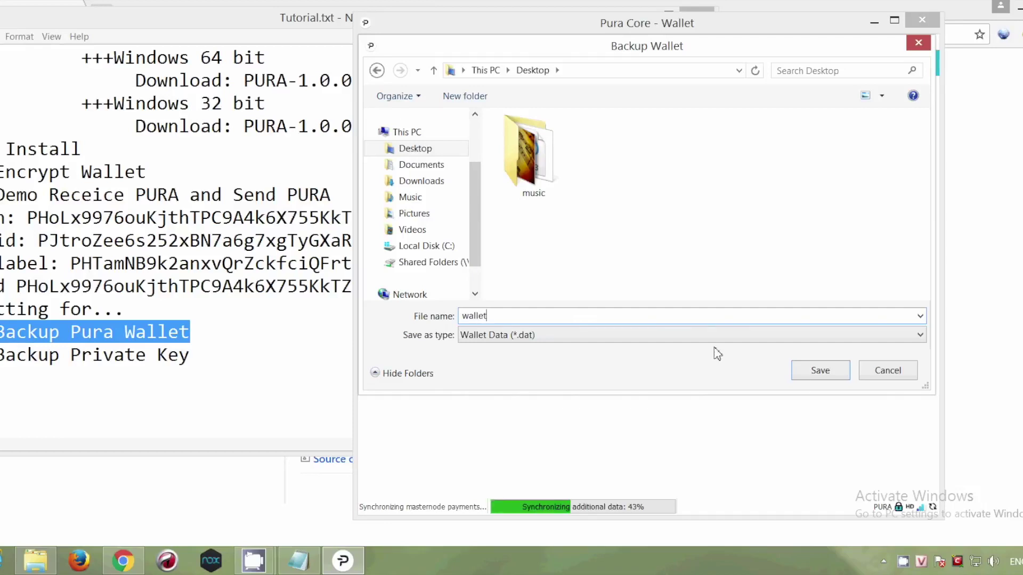
left_click(816, 382)
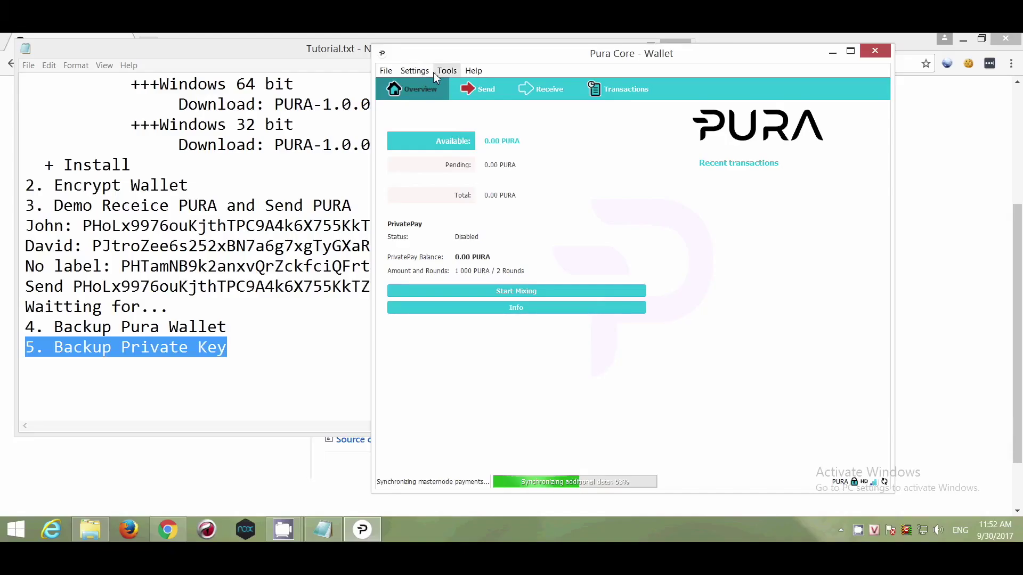
- Unlock the encrypted wallet with its passphrase and open the debug console
left_click(427, 72)
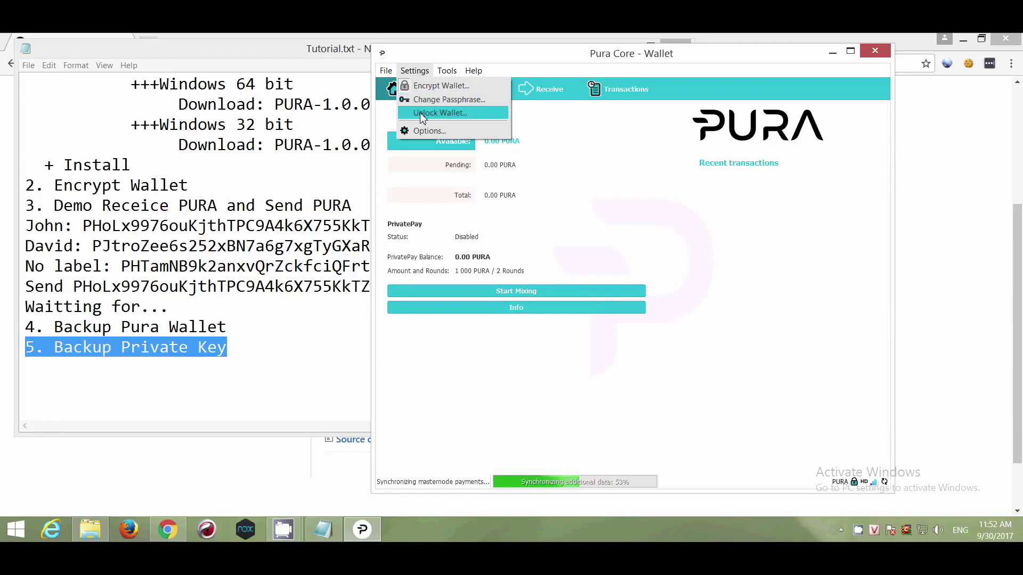
left_click(448, 113)
type("**********")
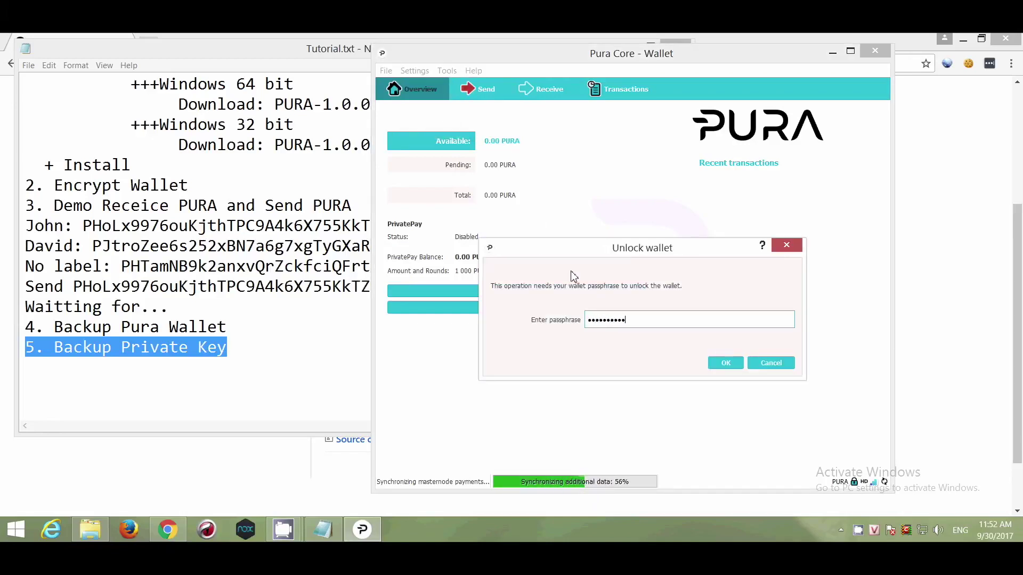
key("Return")
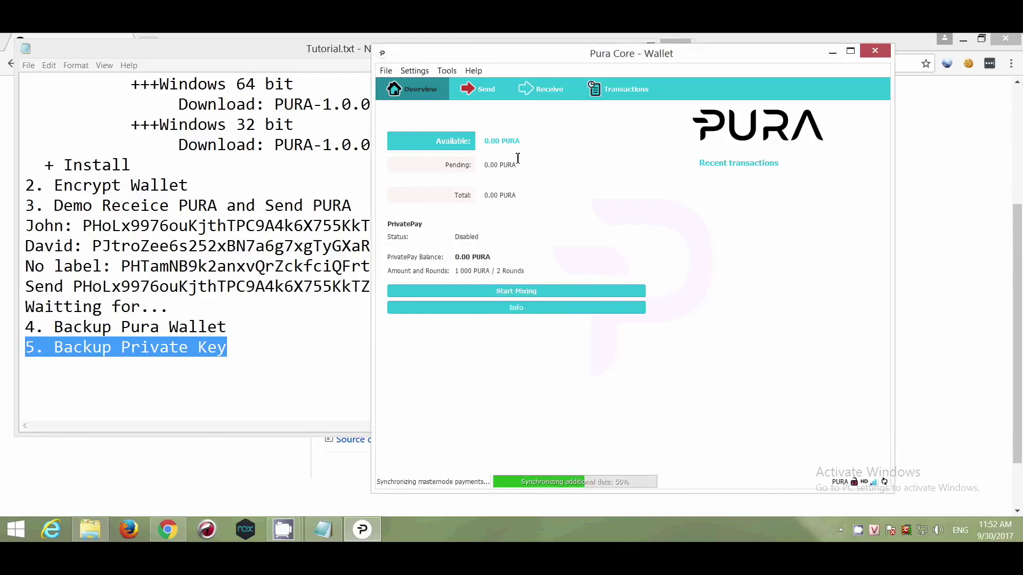
left_click(447, 72)
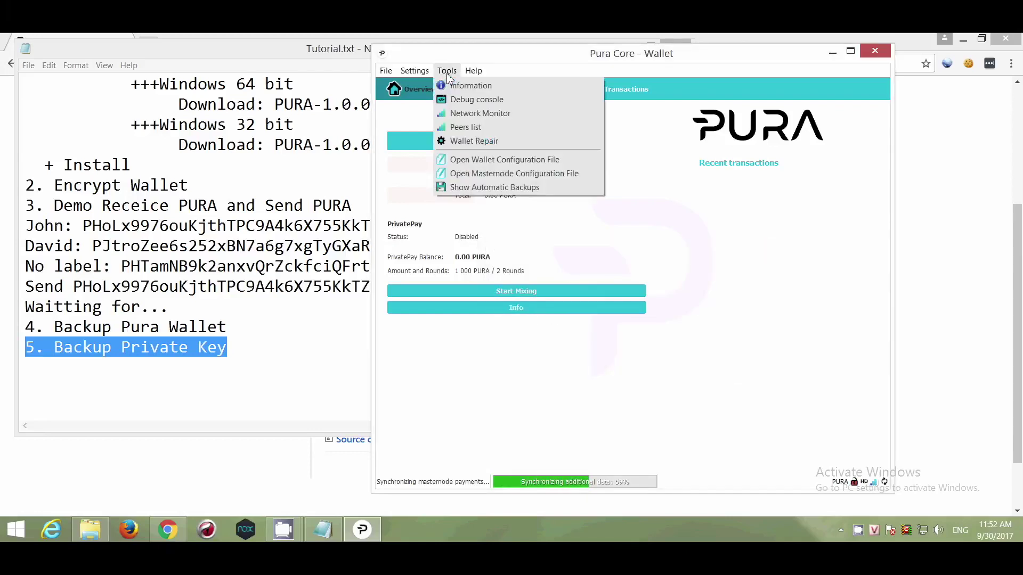
left_click(514, 100)
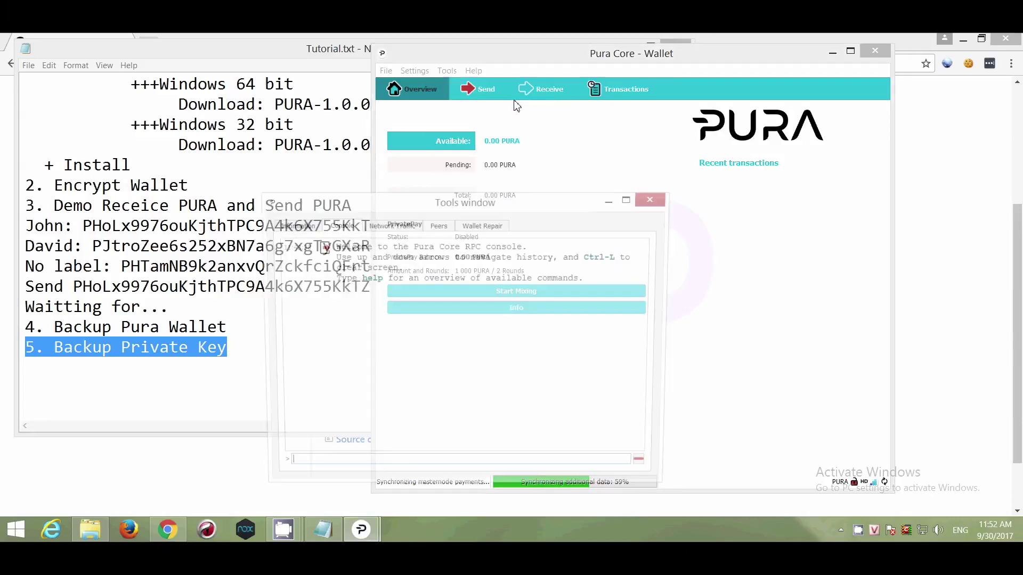
left_click_drag(602, 201, 762, 175)
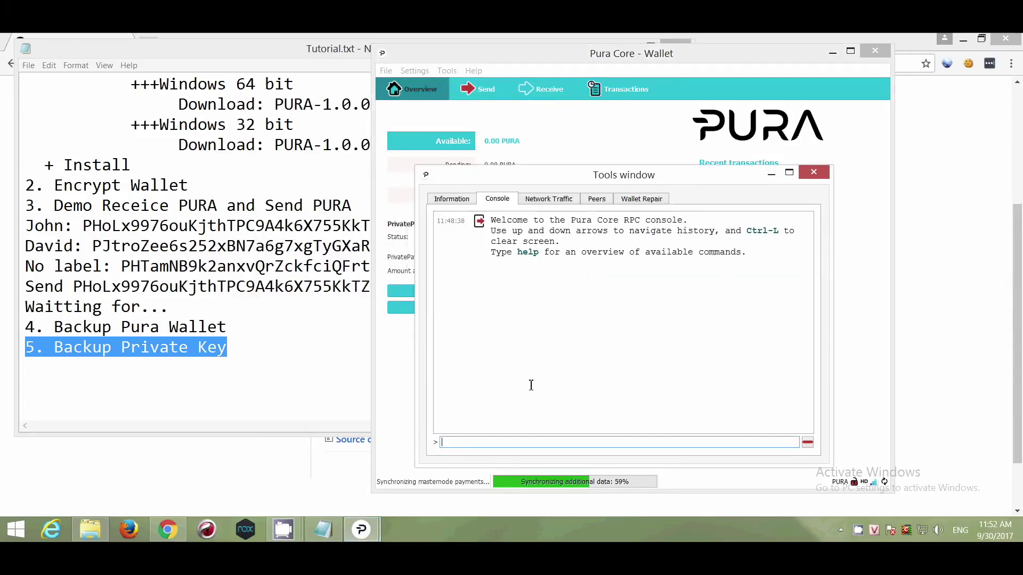
- Run dumpprivkey in the console on John's address copied from the notes
type("dumpprivkey")
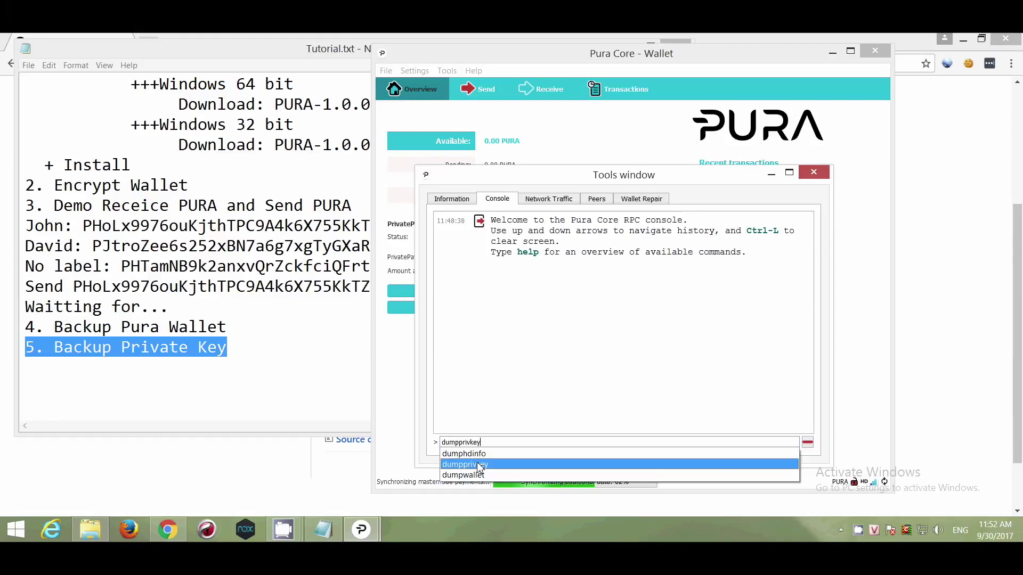
left_click(476, 465)
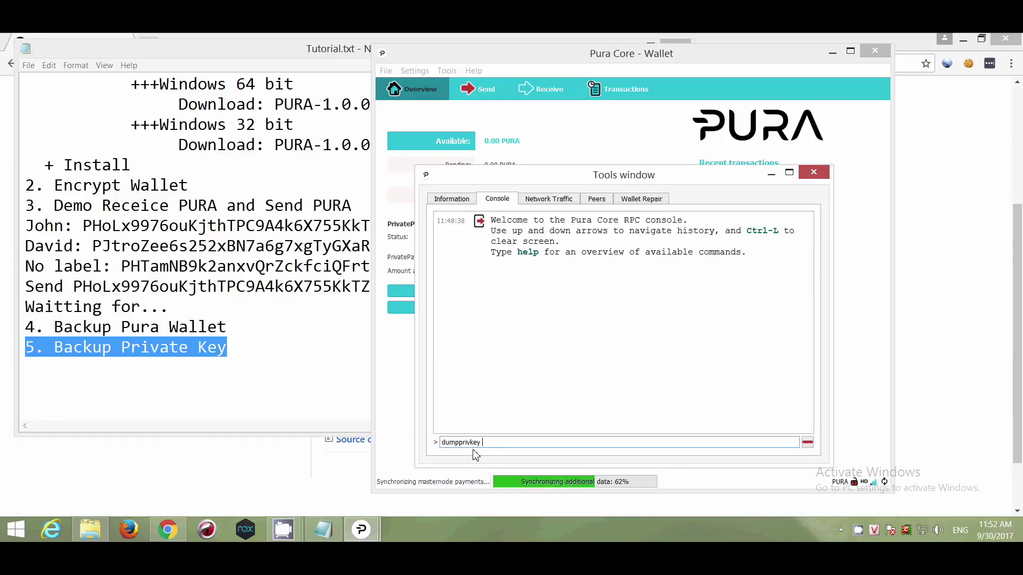
left_click(83, 226)
left_click_drag(83, 226, 414, 229)
right_click(403, 229)
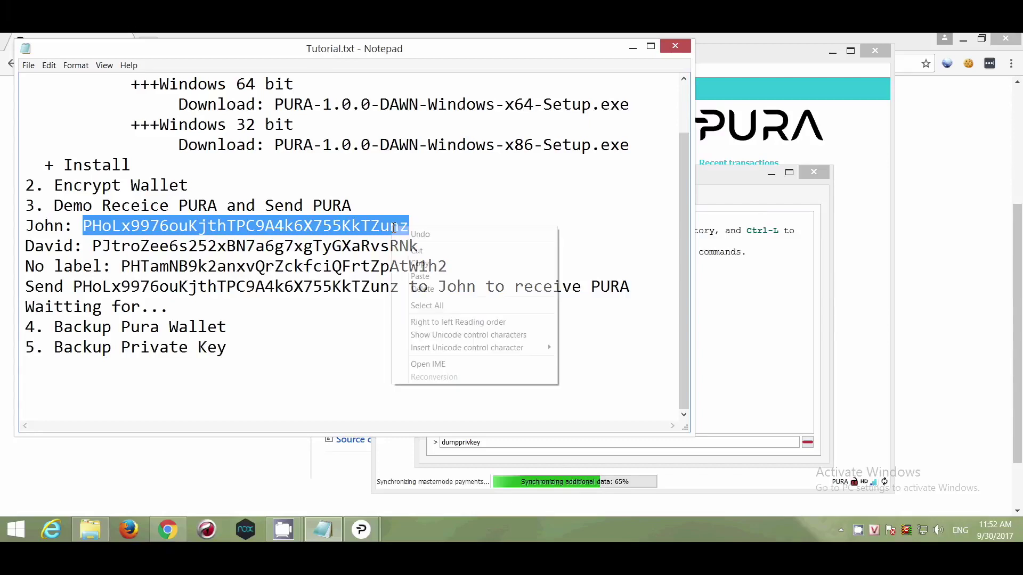
left_click(437, 262)
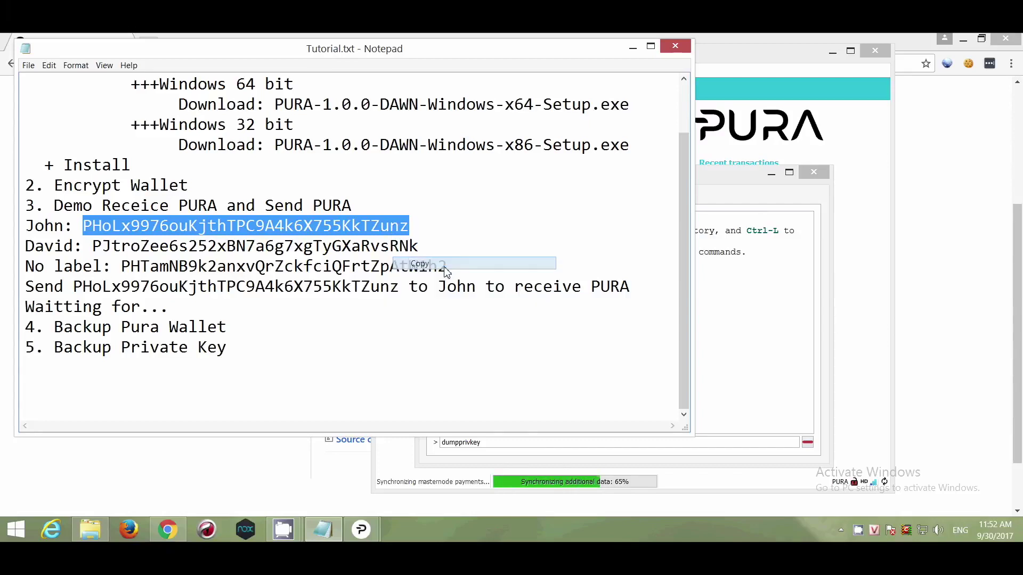
left_click(646, 446)
right_click(646, 446)
left_click(672, 403)
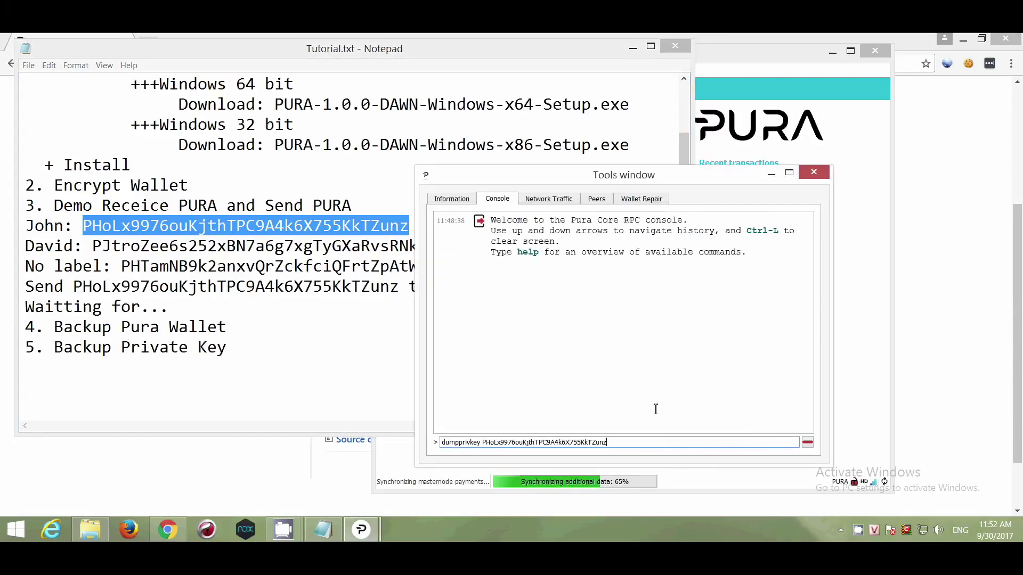
left_click_drag(608, 443, 437, 443)
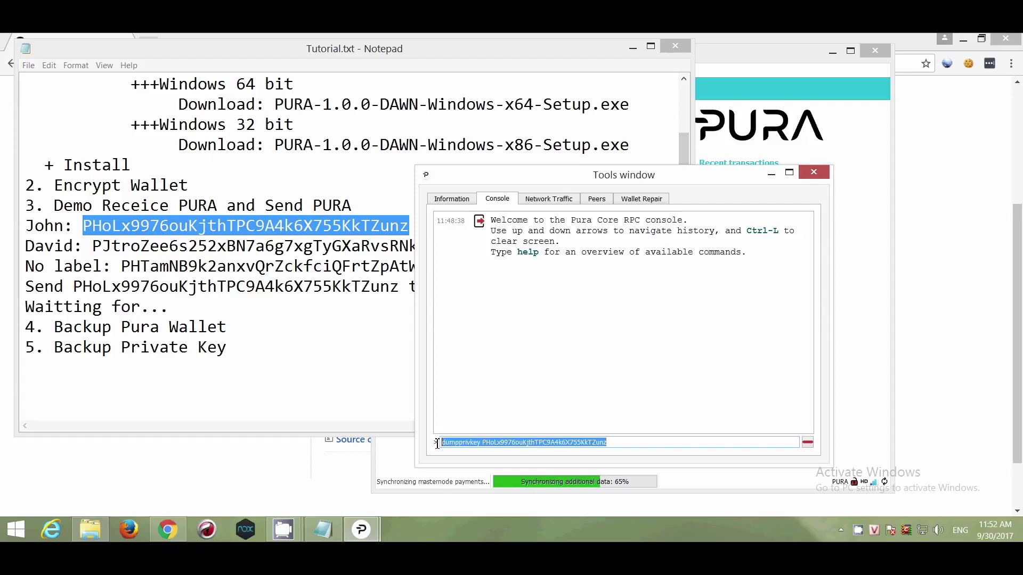
left_click(621, 443)
key("Return")
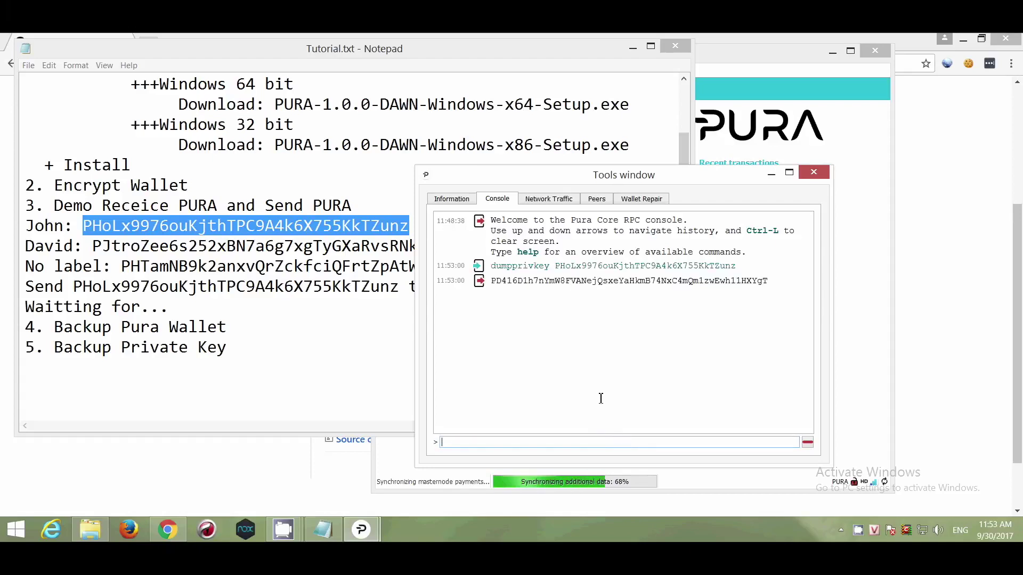
- Log John's private key in the notes under his address as '--> Private key:'
double_click(621, 281)
right_click(621, 283)
left_click(654, 291)
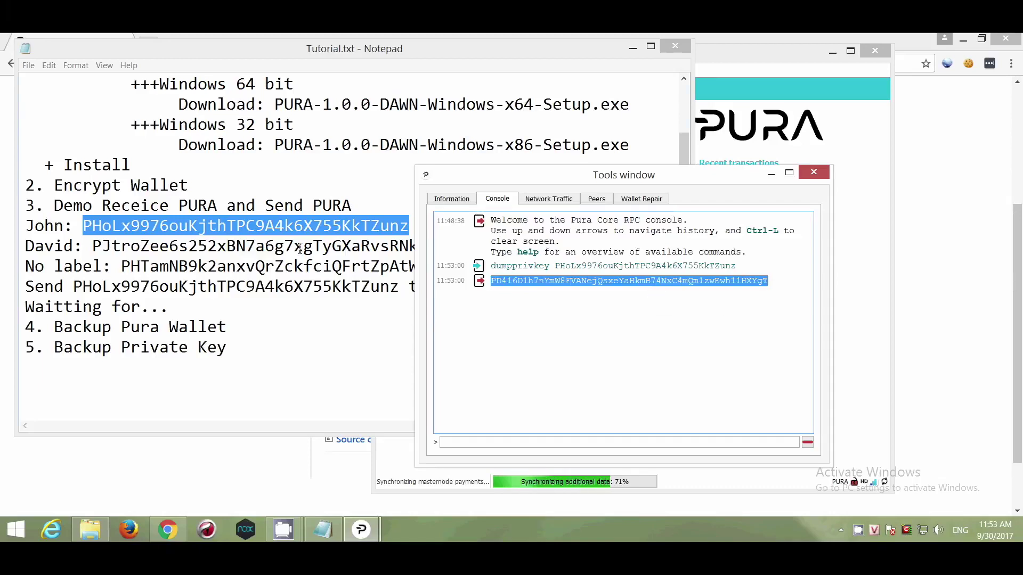
left_click(303, 294)
left_click(454, 228)
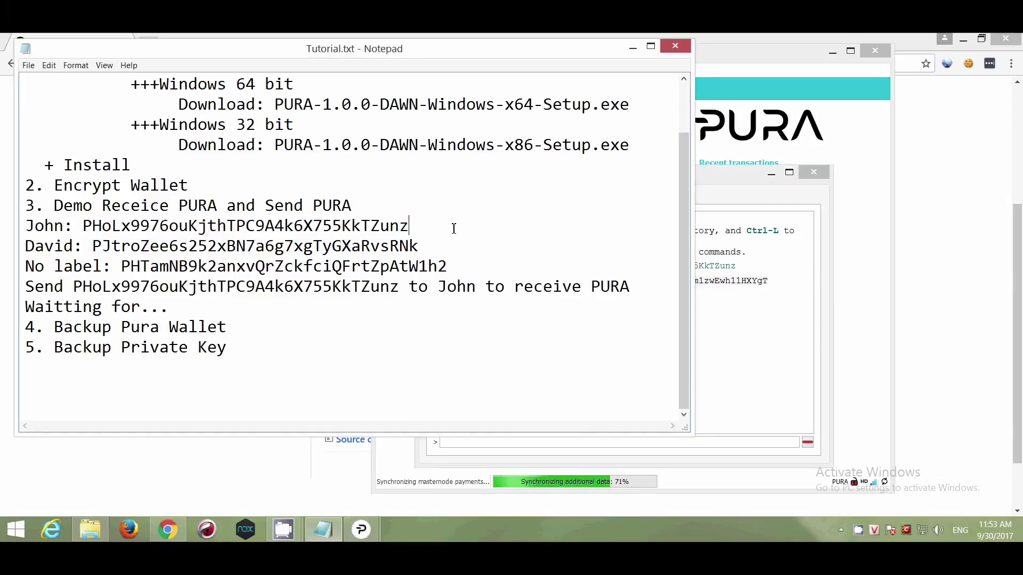
key("Return")
type("--> Priv")
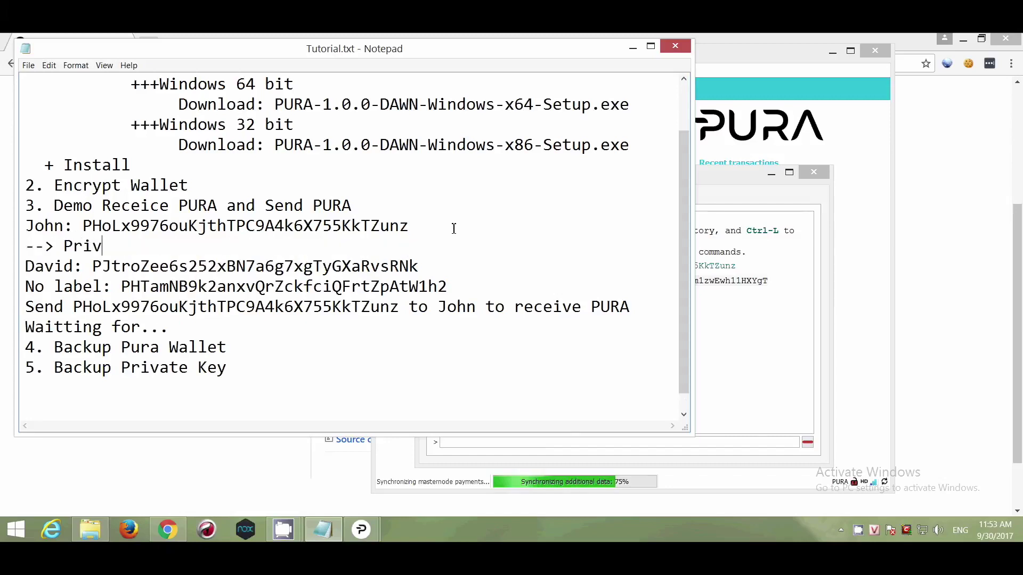
type("ate key:")
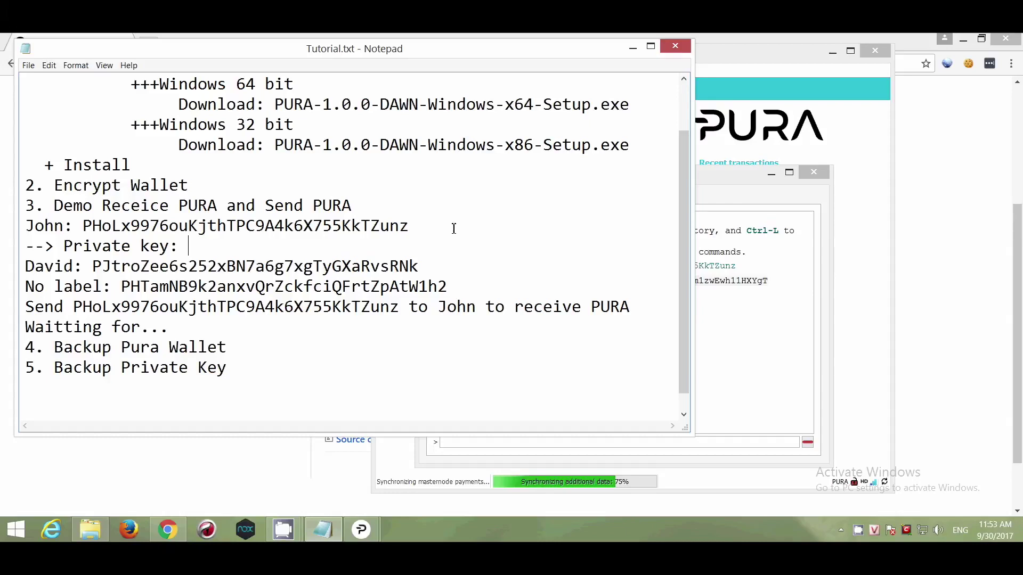
key("ctrl+v")
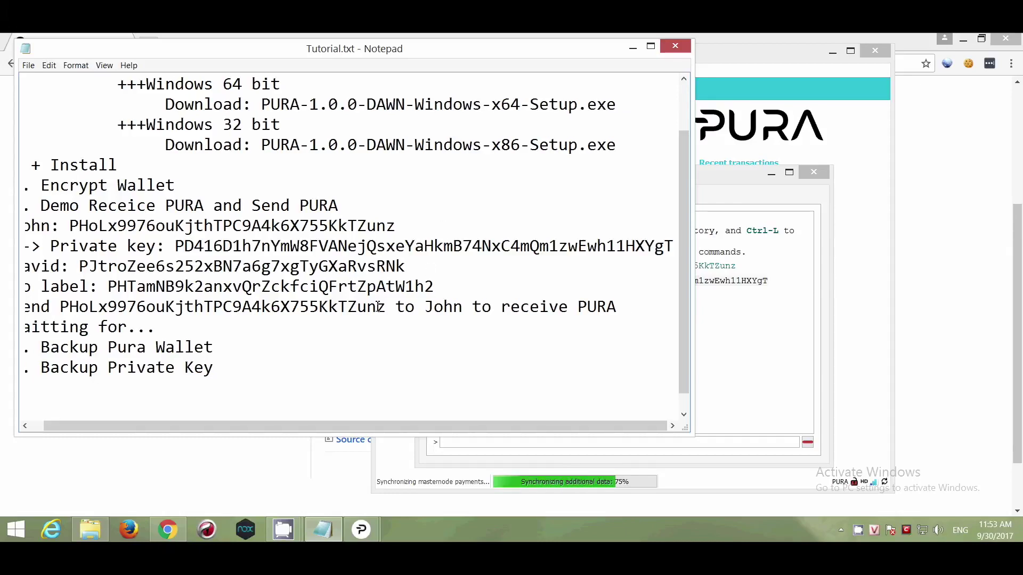
- Rerun dumpprivkey with David's address swapped in from the notes
left_click_drag(415, 268, 80, 266)
right_click(86, 267)
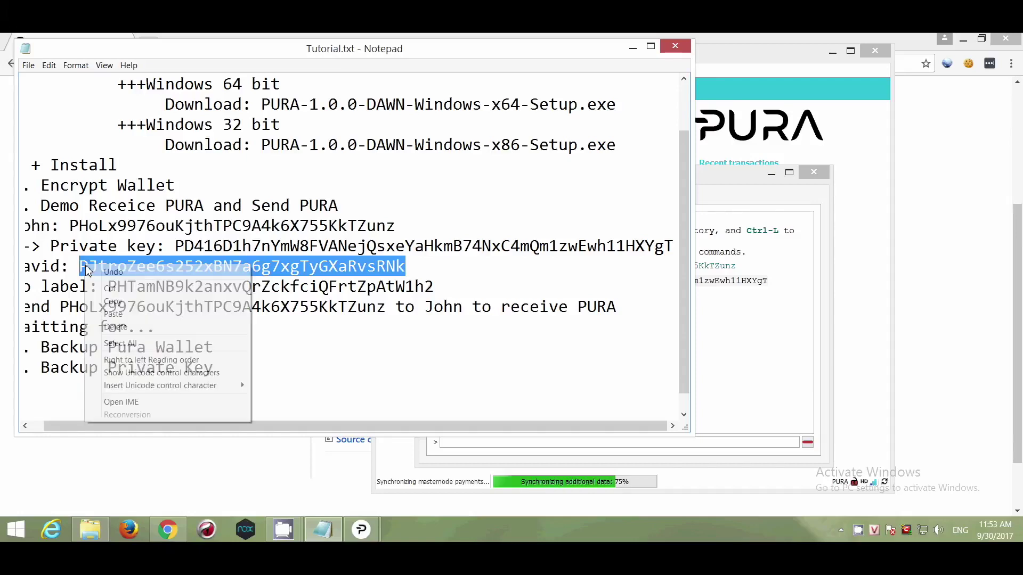
left_click(113, 302)
left_click_drag(91, 428, 48, 429)
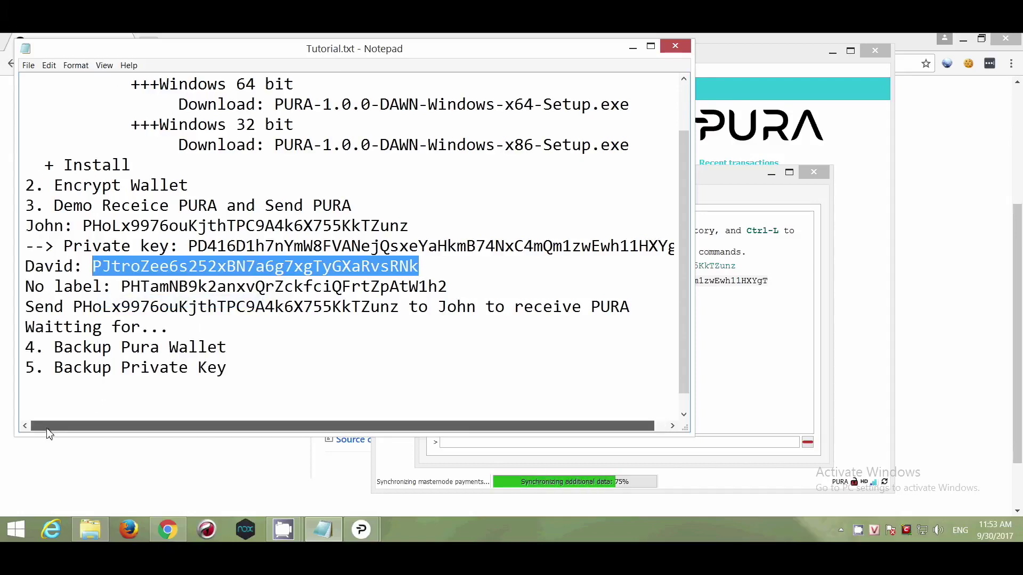
left_click(597, 445)
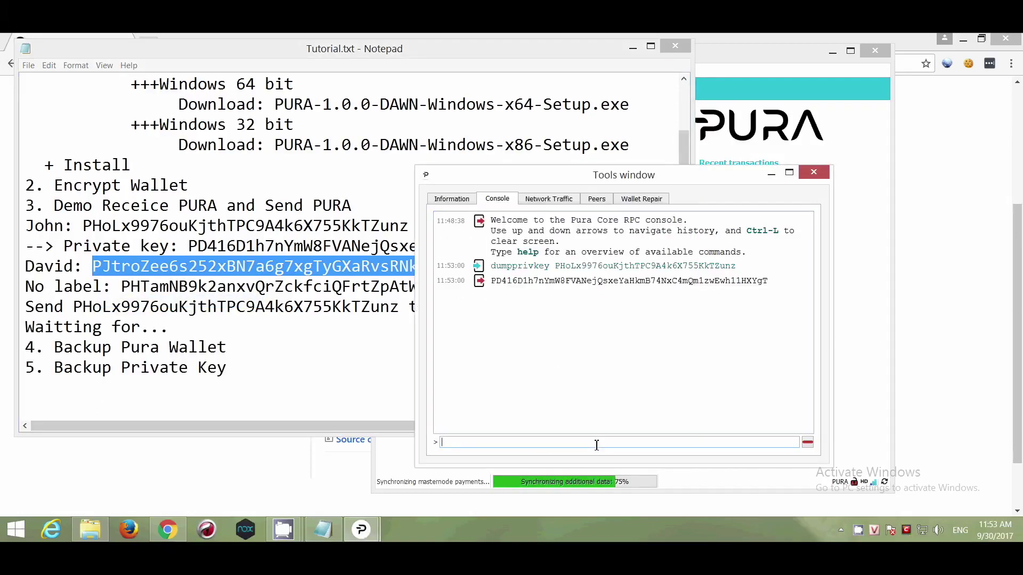
key("Up")
left_click_drag(481, 443, 695, 447)
key("BackSpace")
key("ctrl+v")
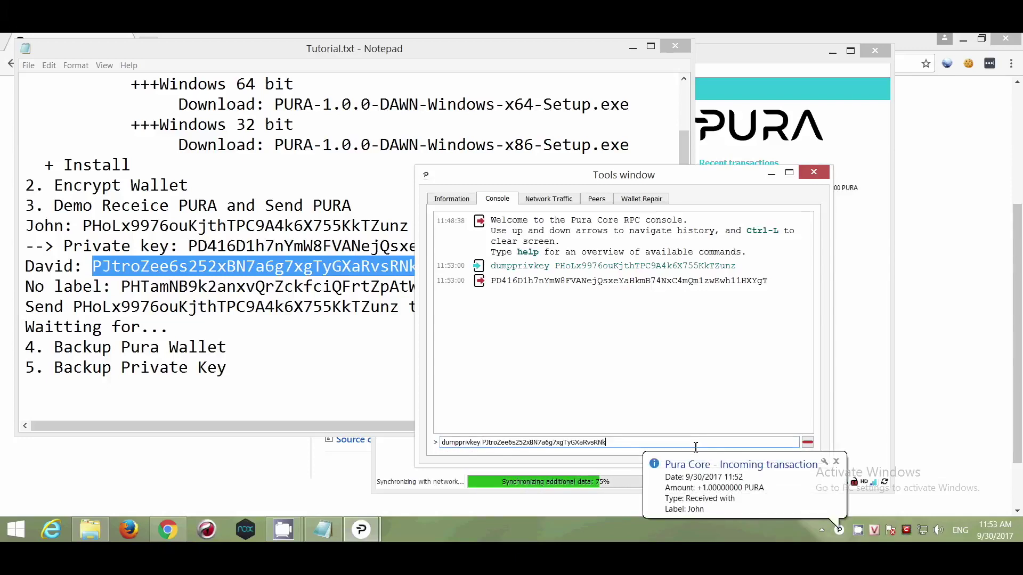
key("Return")
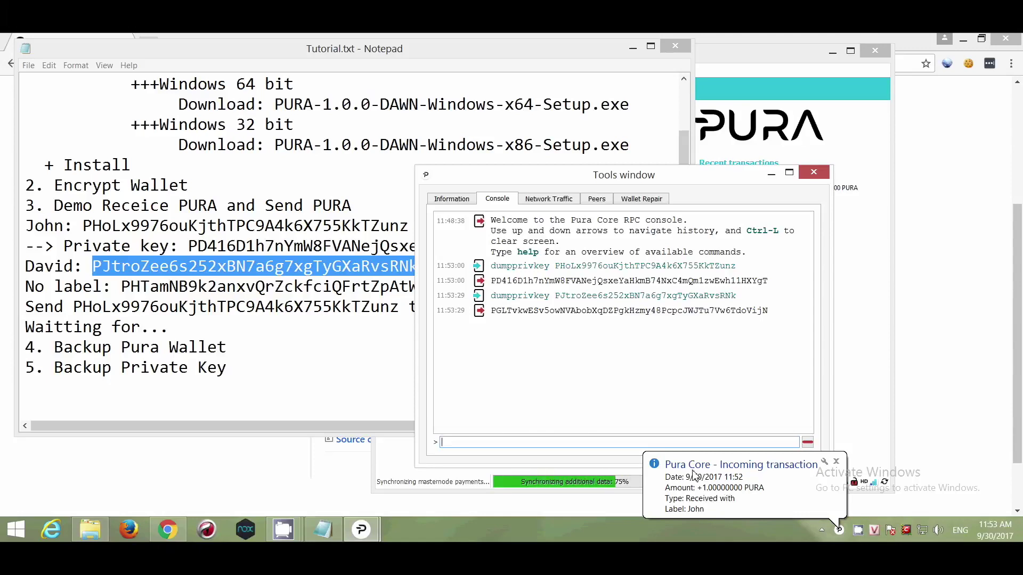
- Select David's printed private key and start a new line under his address in the notes
left_click(866, 299)
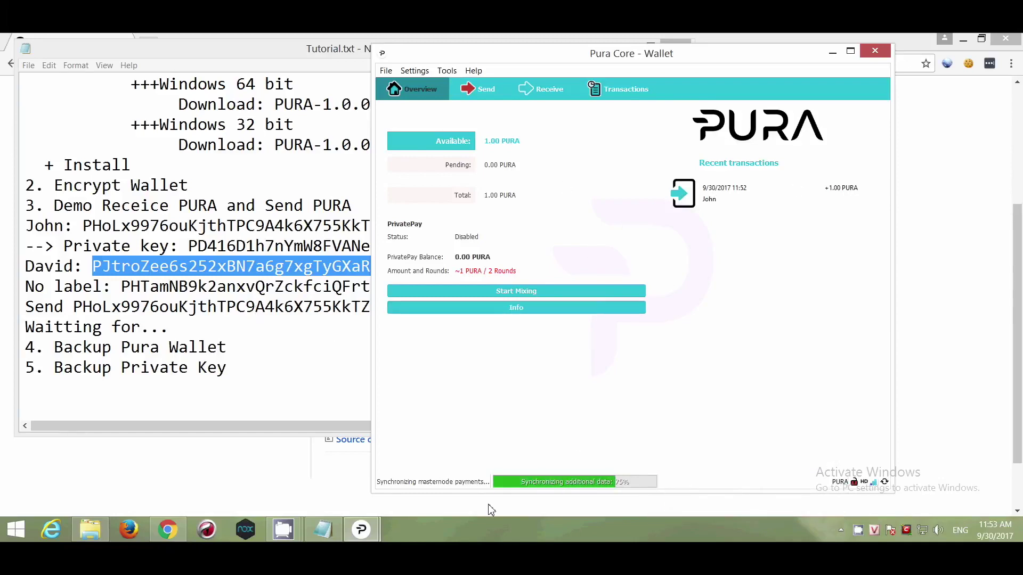
mouse_move(358, 529)
left_click(446, 457)
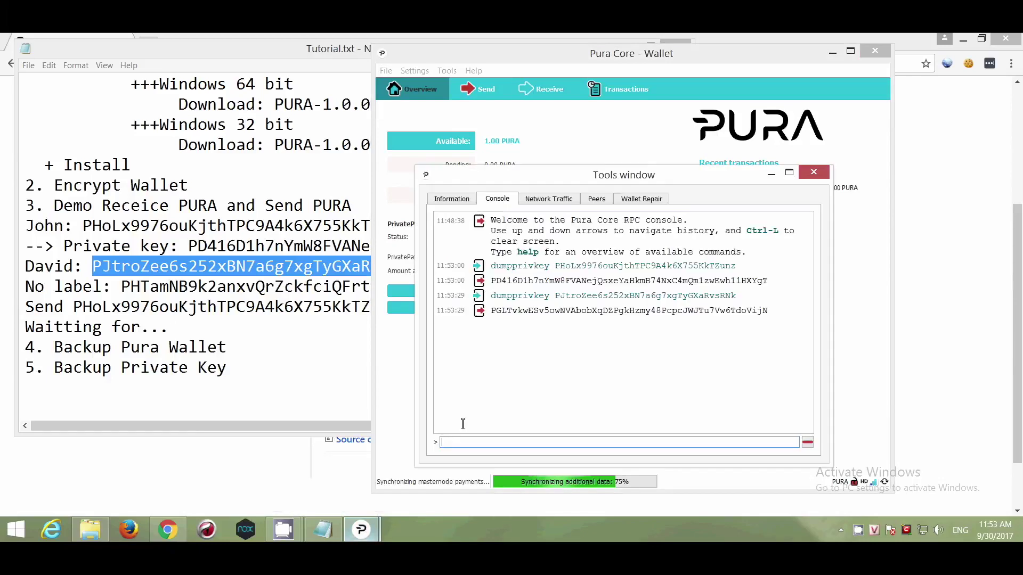
double_click(586, 311)
left_click(303, 320)
left_click(439, 264)
key("Return")
- Record '--> Private key:' with the pasted key under the second address, then copy the unlabelled address
type("--")
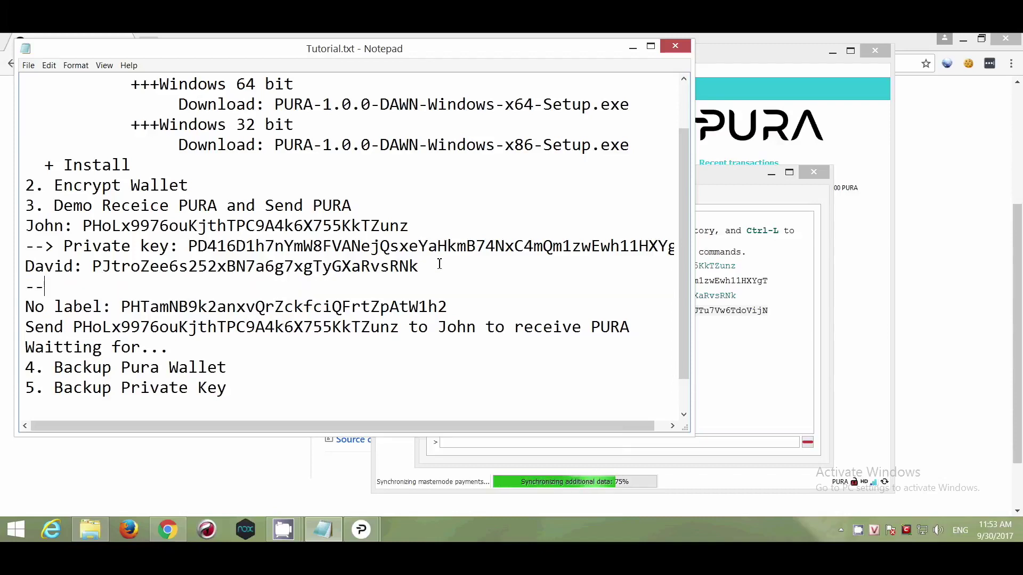
type("> Private key:")
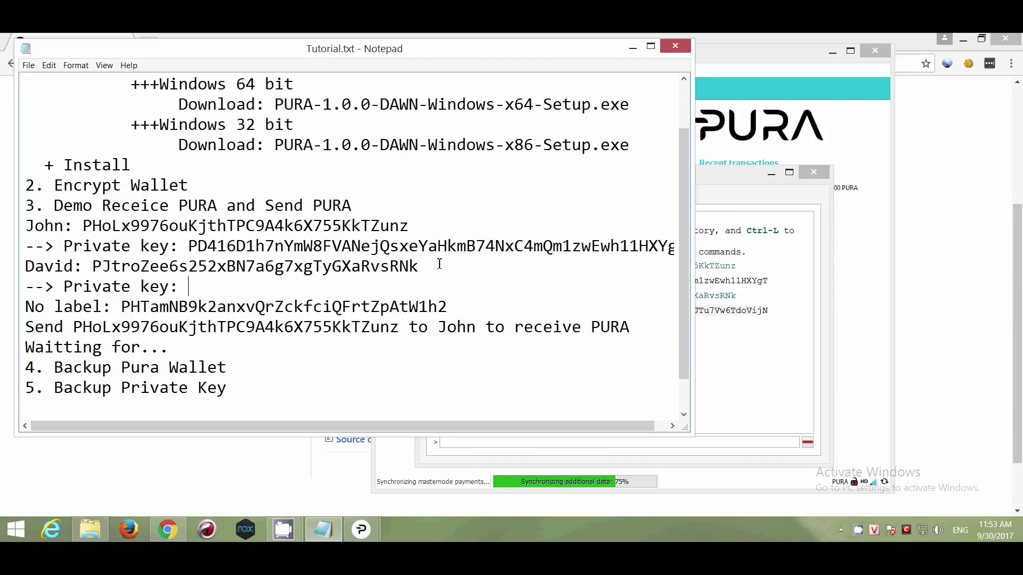
key("ctrl+v")
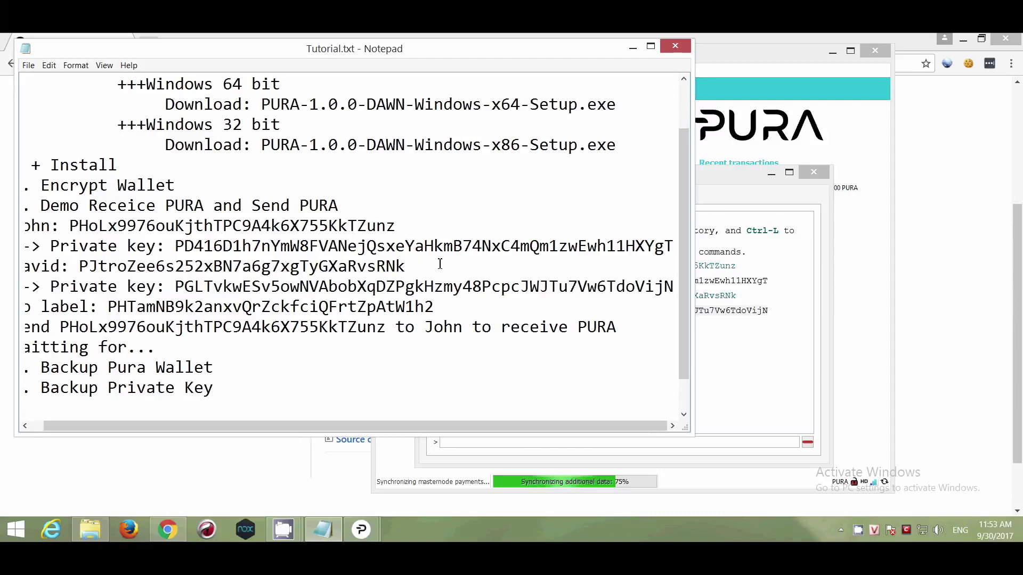
left_click_drag(435, 307, 108, 307)
key("ctrl+c")
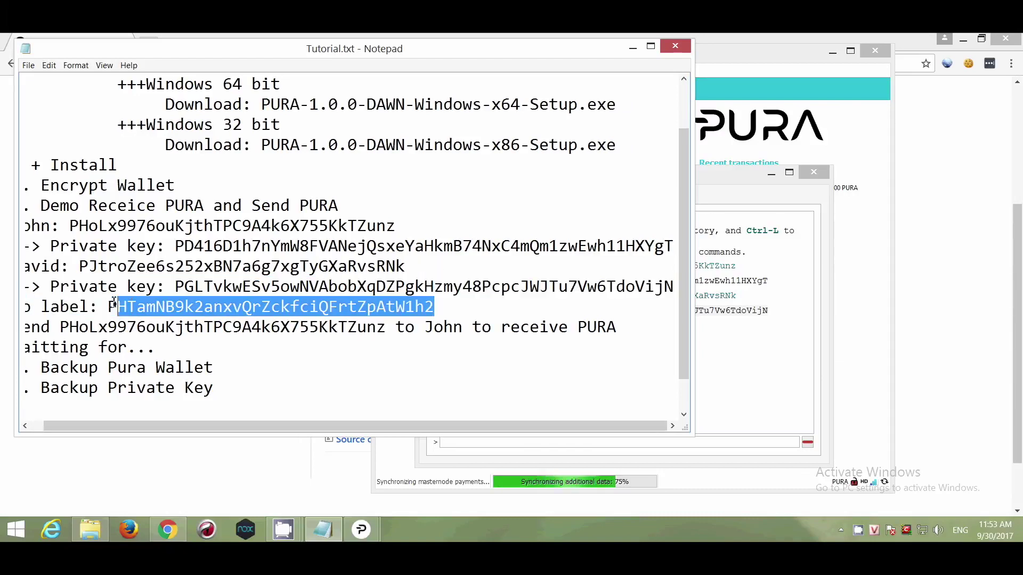
left_click_drag(155, 426, 143, 425)
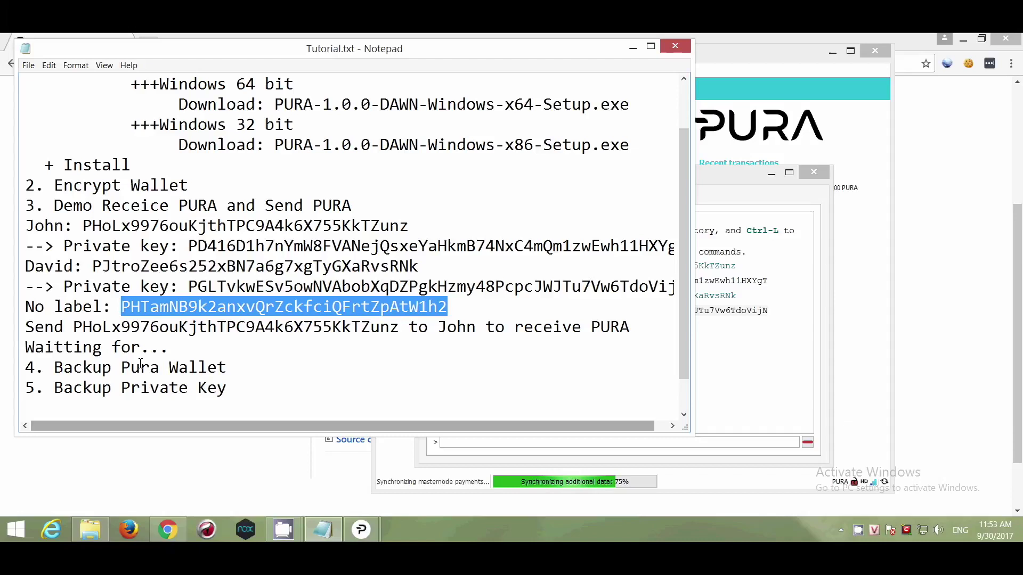
- Rerun dumpprivkey in the console for the unlabelled address and copy its private key
left_click(484, 442)
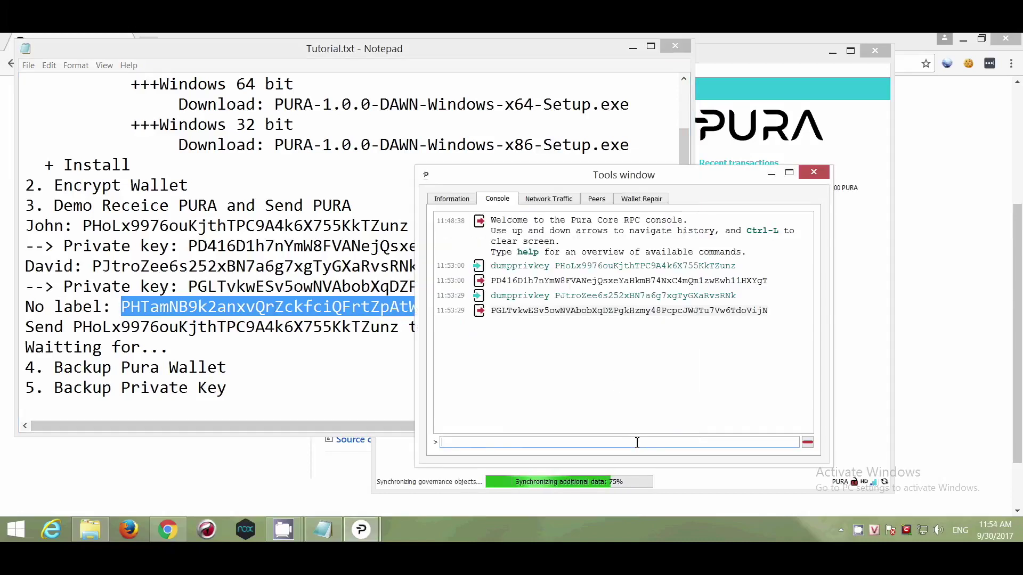
key("Up")
left_click_drag(537, 443, 674, 443)
key("ctrl+v")
key("Return")
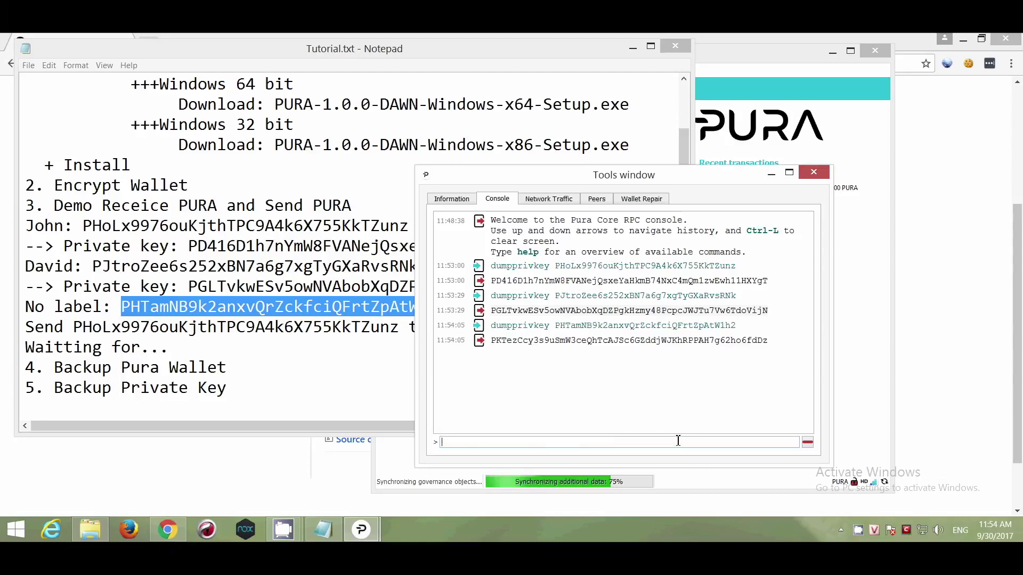
left_click(684, 432)
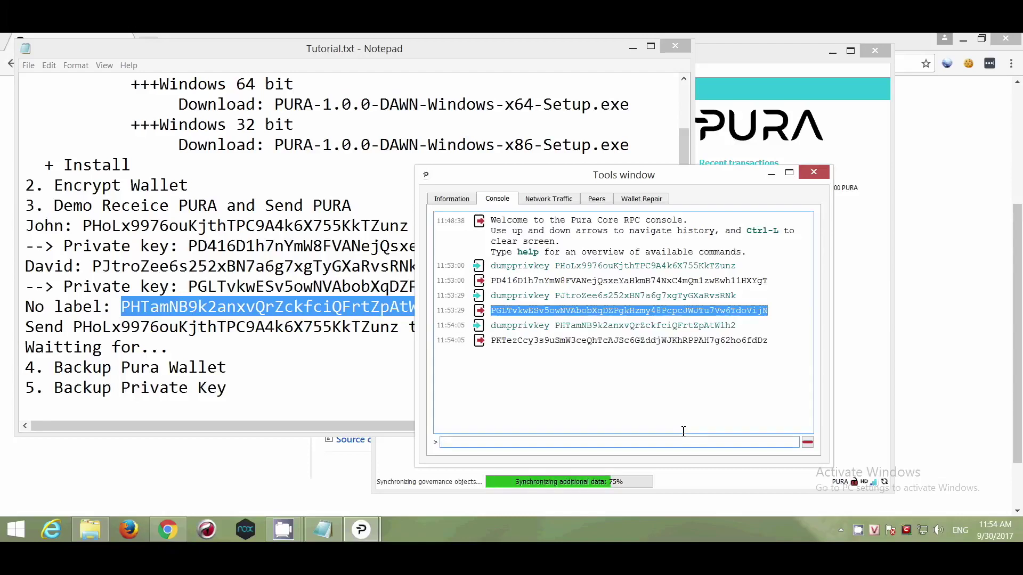
double_click(643, 341)
right_click(644, 344)
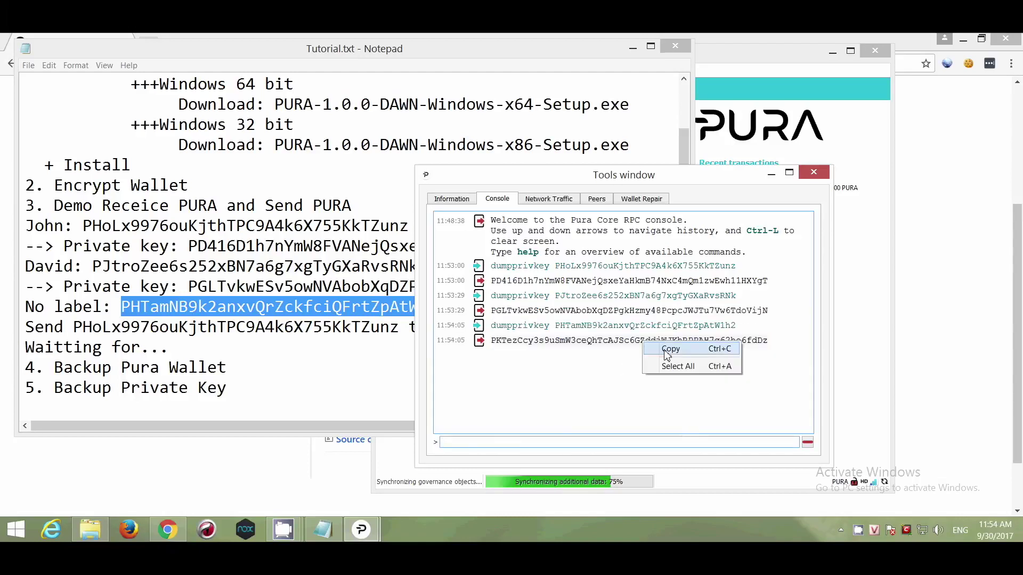
left_click(670, 349)
- Add a '--> Private key:' line with the pasted key below the unlabelled address in the notes
left_click(256, 330)
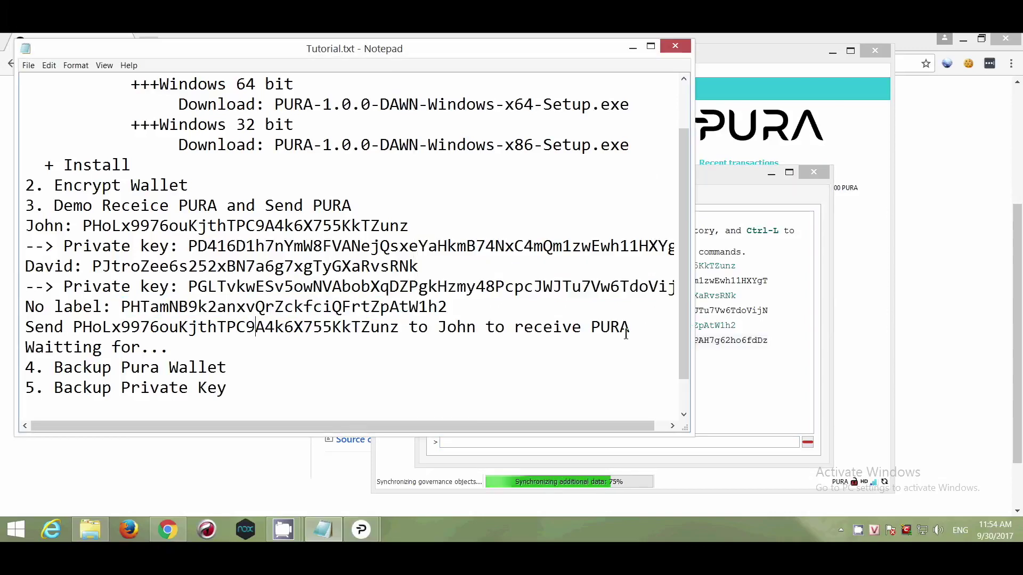
left_click(473, 309)
key("Return")
type("--> Private key")
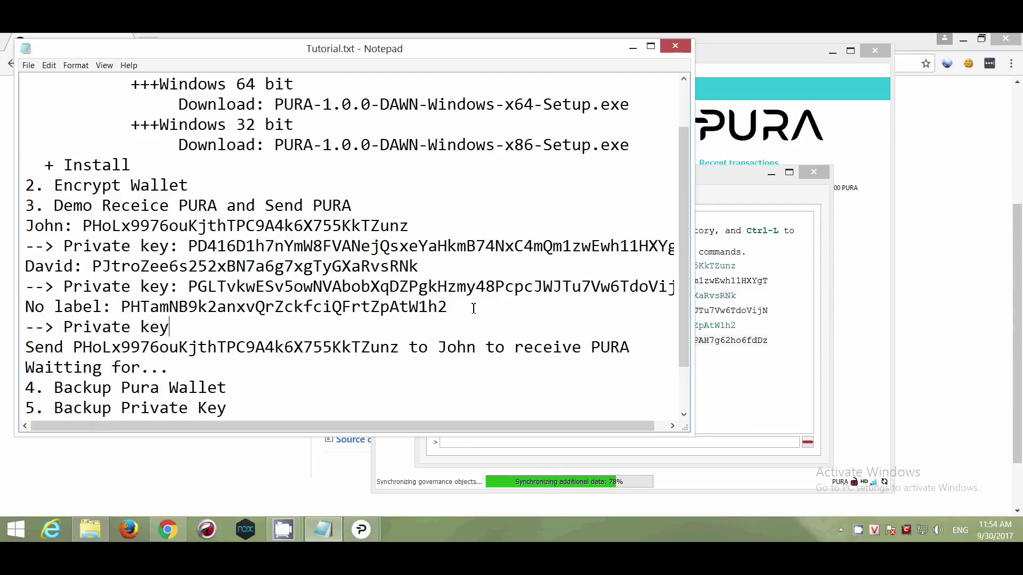
type(":")
key("ctrl+v")
- Review the notes, highlighting the backup steps and the three private key entries
left_click_drag(695, 438, 797, 482)
scroll(224, 388, "down", 1)
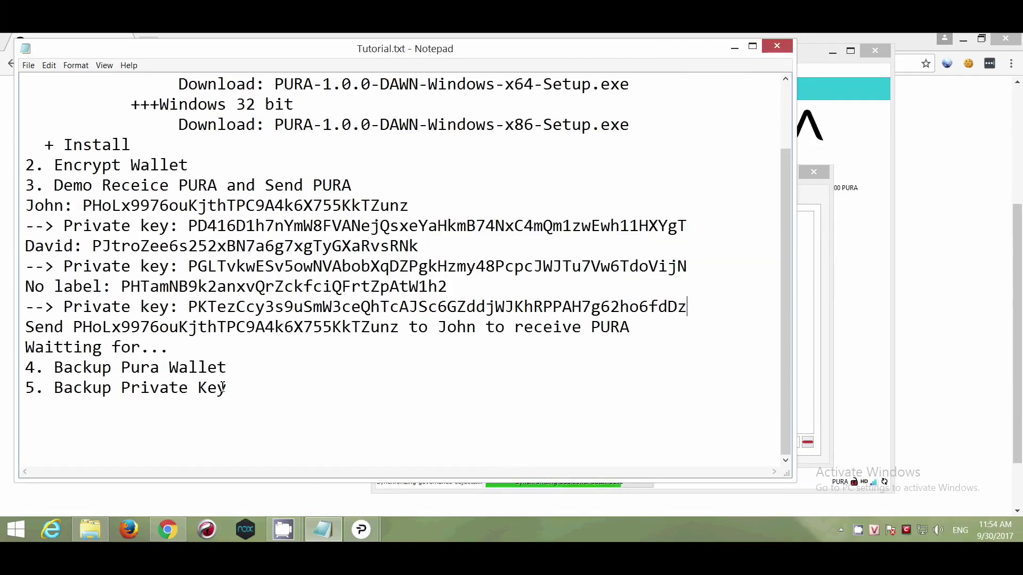
left_click_drag(243, 368, 25, 368)
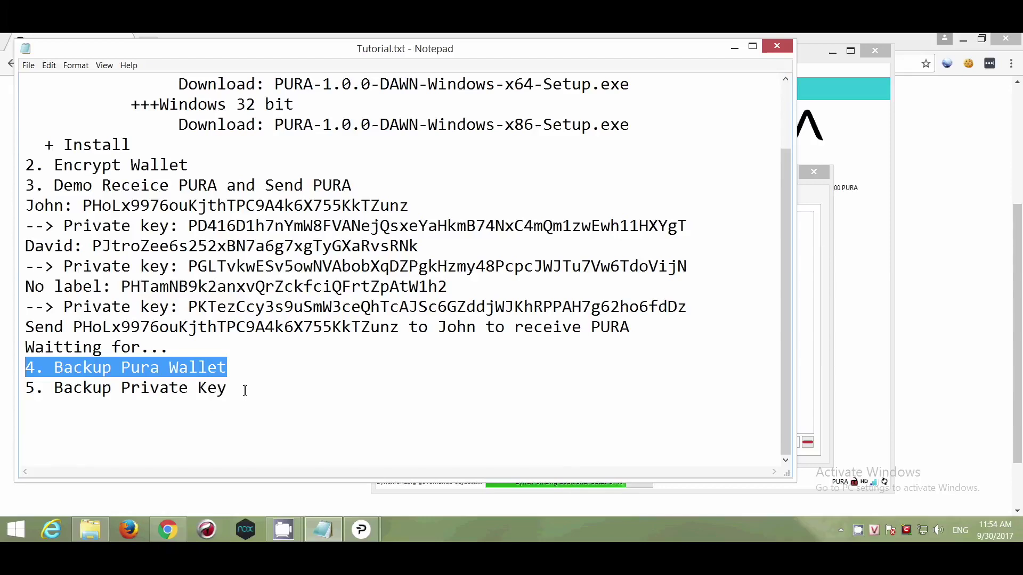
left_click_drag(245, 392, 53, 388)
left_click_drag(687, 307, 63, 306)
left_click_drag(65, 267, 714, 262)
left_click_drag(698, 227, 64, 235)
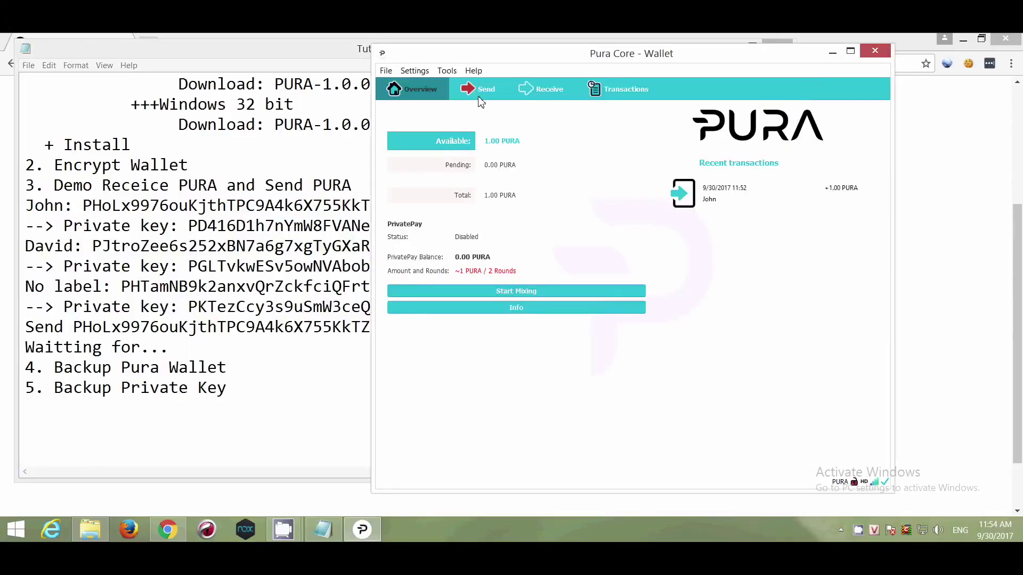
- Attempt a 1 PURA send to the pasted recipient address and dismiss the insufficient-balance warning
left_click(479, 92)
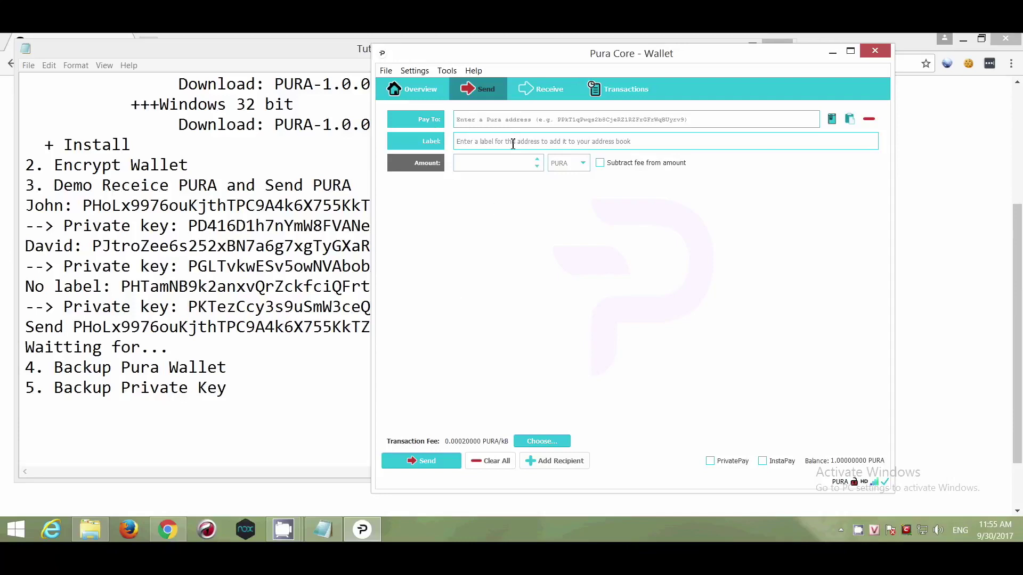
type("PRA9DDFgXznfqosGAkb64VGgB7cKbwbi3Y")
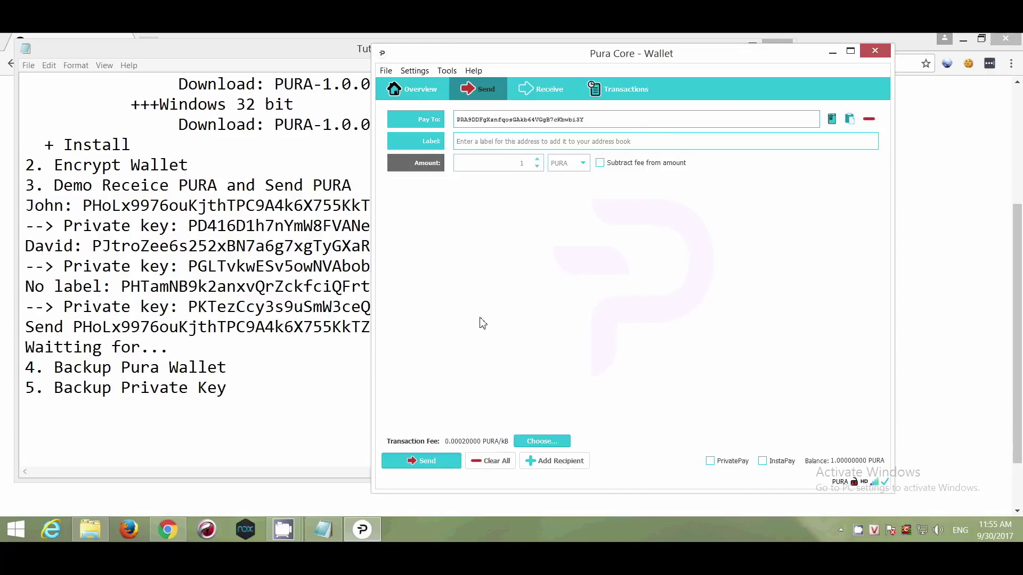
left_click(438, 465)
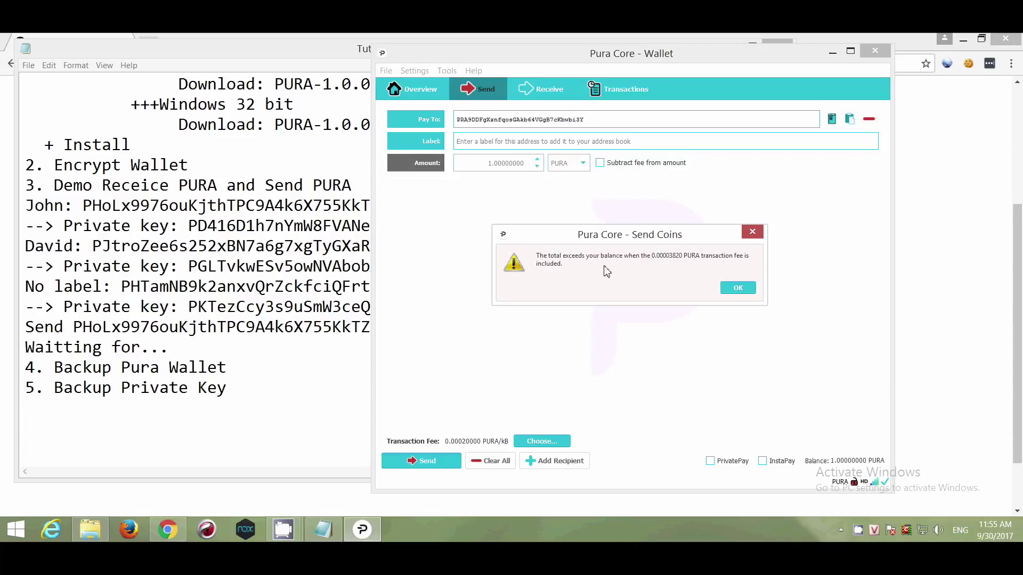
left_click(737, 289)
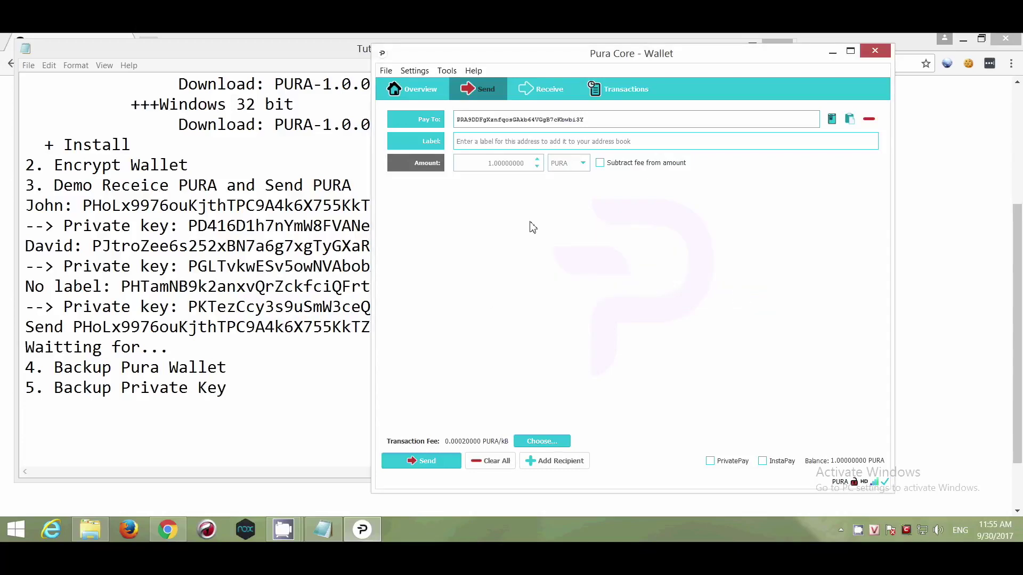
left_click(425, 94)
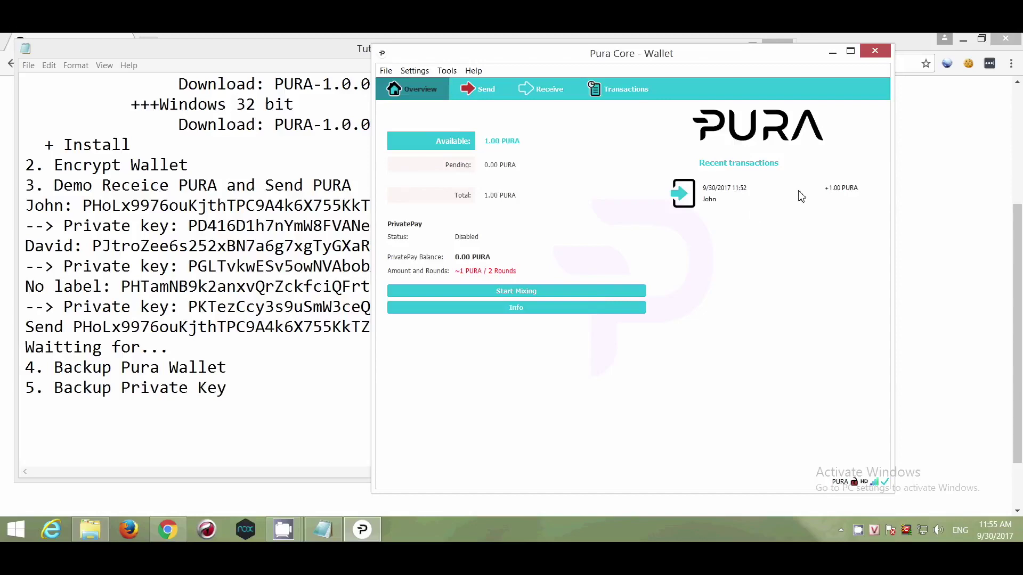
- Send 0.5 PURA to the recipient address and confirm the payment
left_click(478, 92)
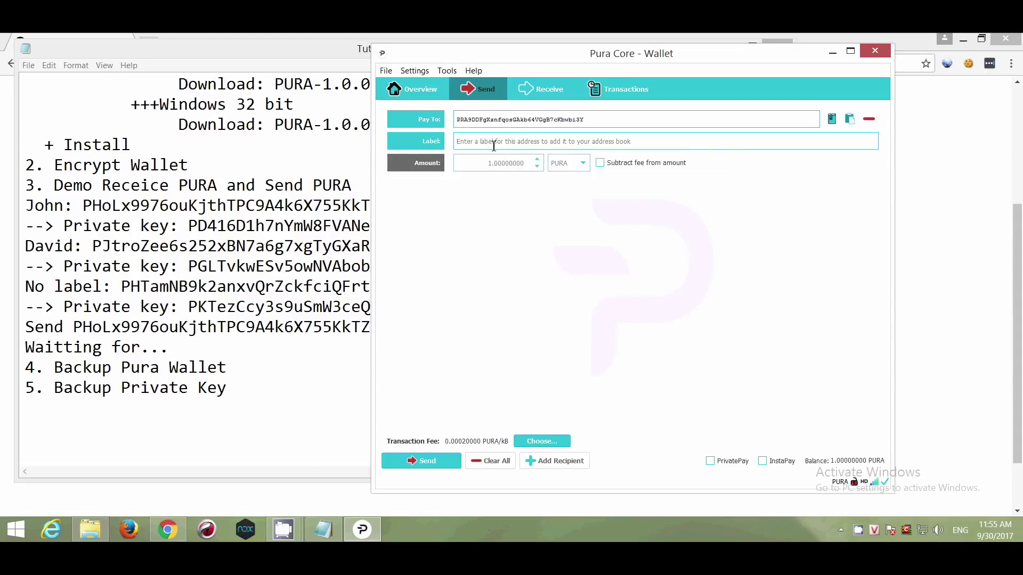
double_click(499, 164)
type("0.5")
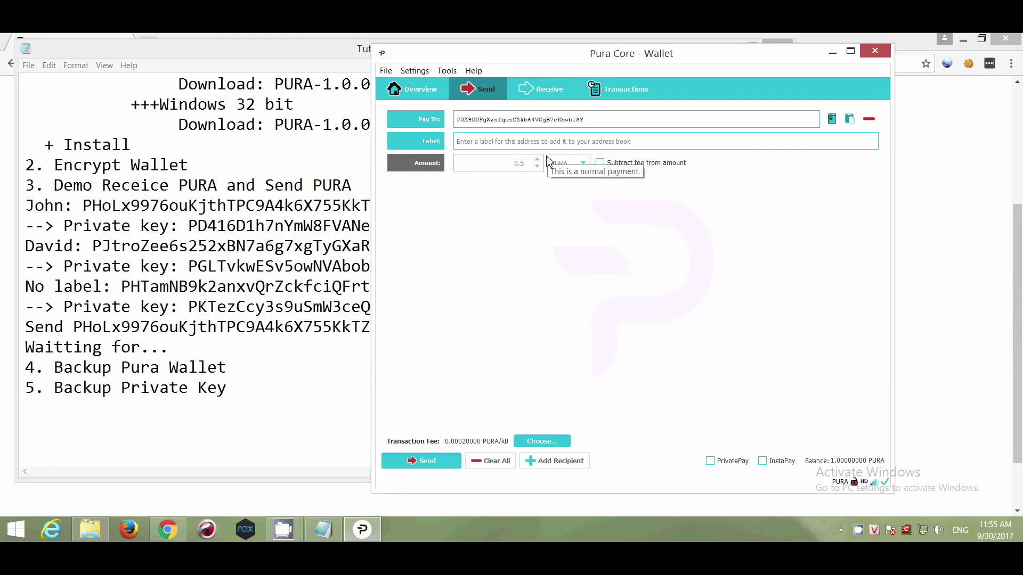
left_click(438, 467)
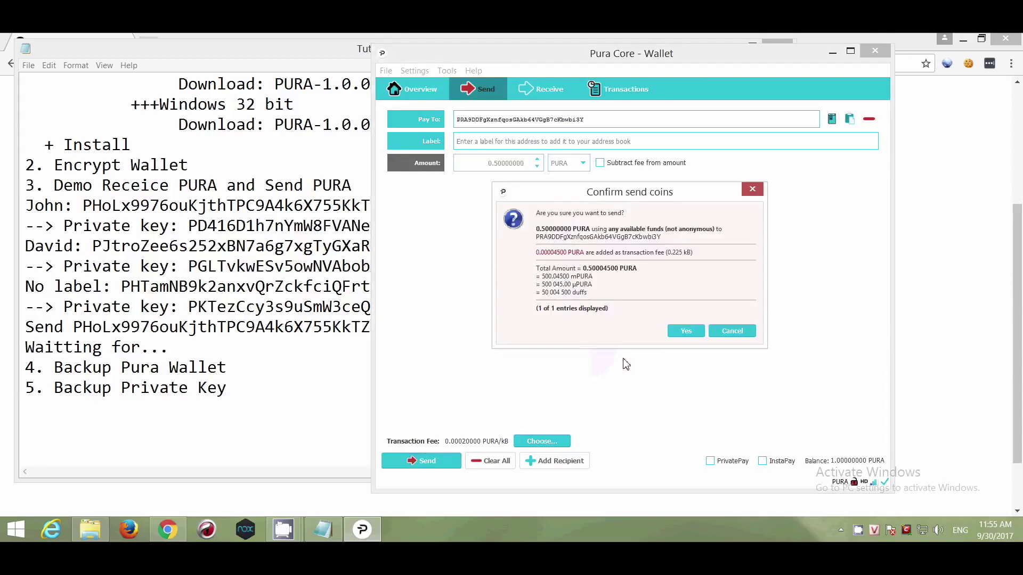
left_click(686, 332)
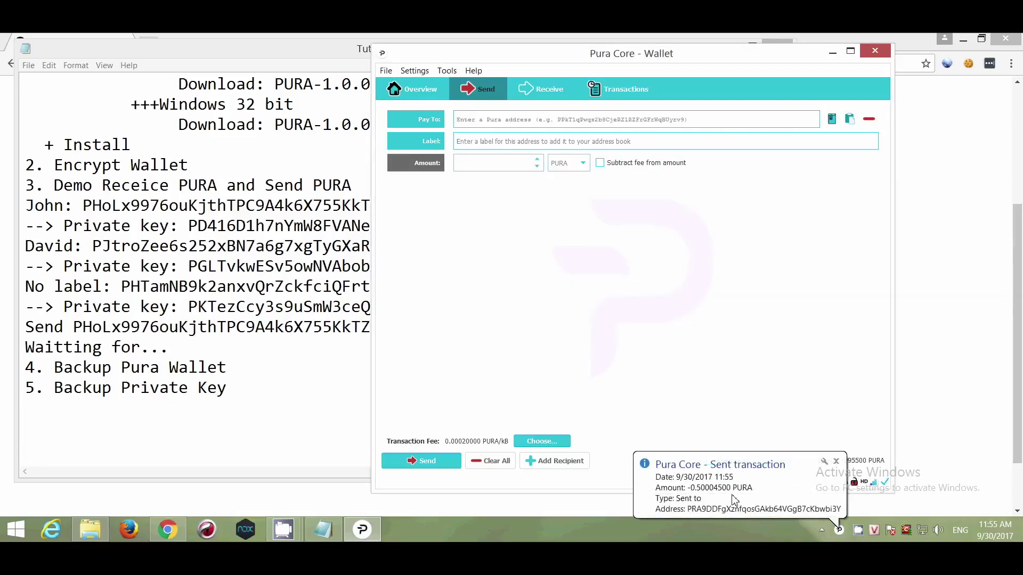
- Check the 0.49 PURA balance on the overview and the payment in the transactions list
left_click(432, 98)
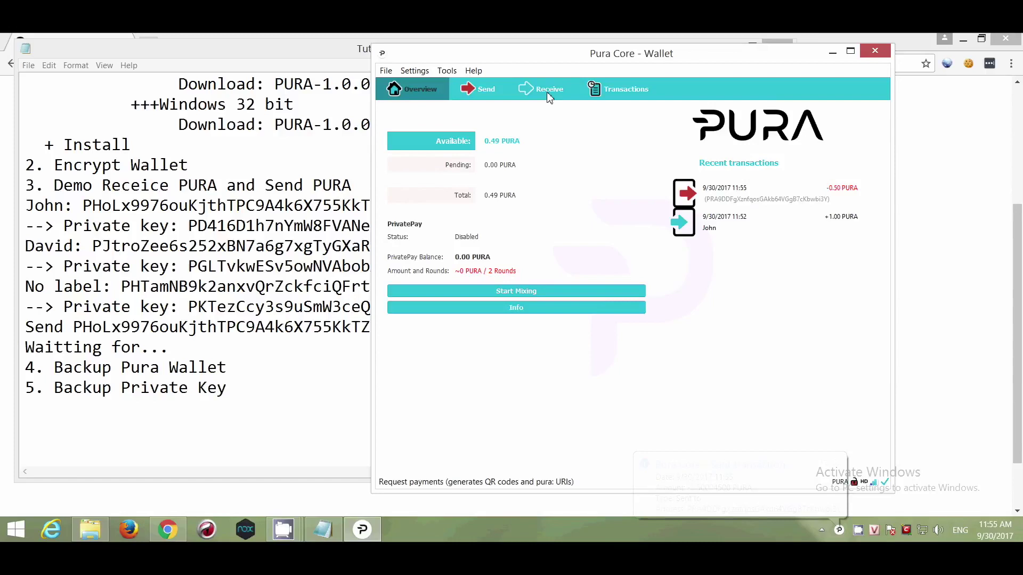
left_click(612, 94)
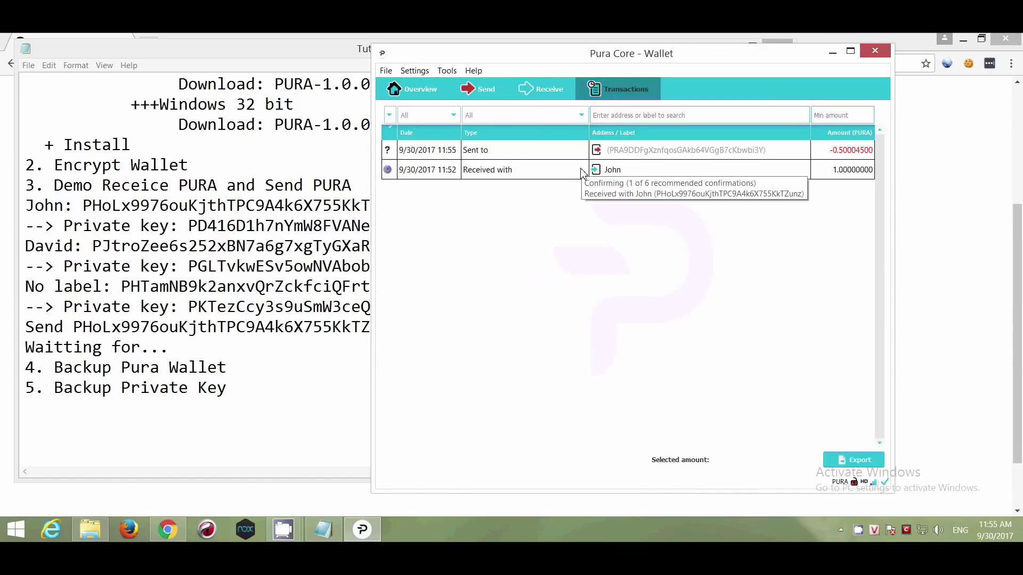
left_click(420, 92)
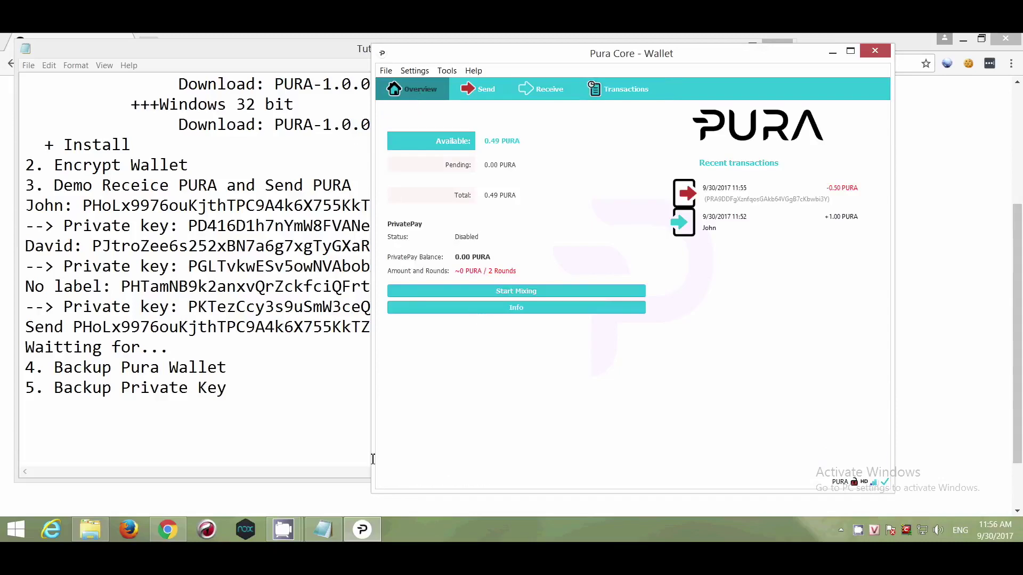